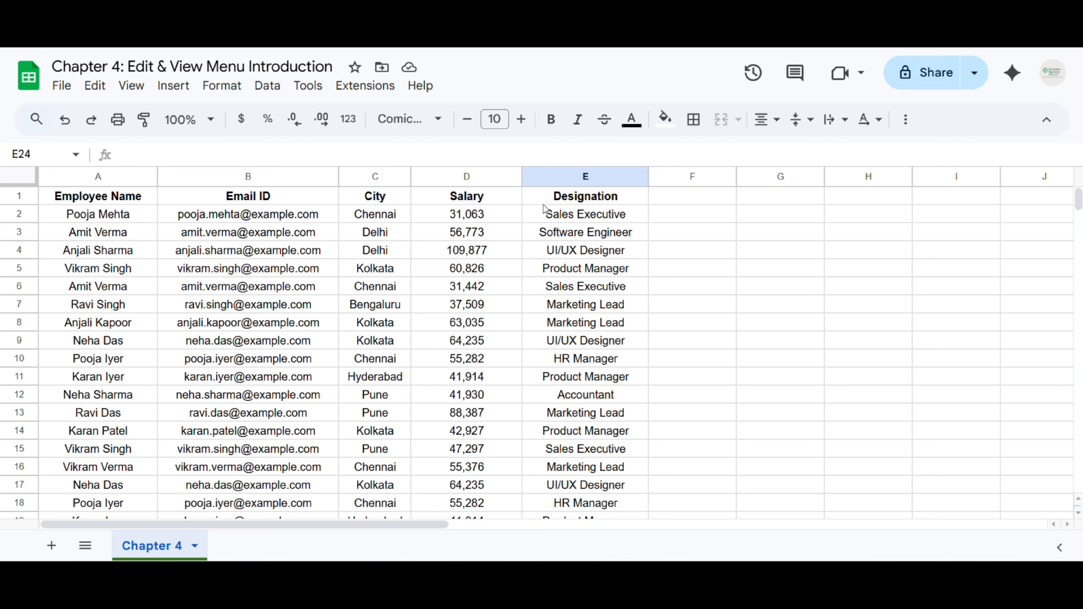
Undo the earlier cell shift in the Designation column
{"action": "scroll", "coordinate": [577, 228], "scroll_direction": "down", "scroll_amount": 5}
{"action": "scroll", "coordinate": [586, 324], "scroll_direction": "up", "scroll_amount": 5}
{"action": "key", "text": "ctrl+z"}
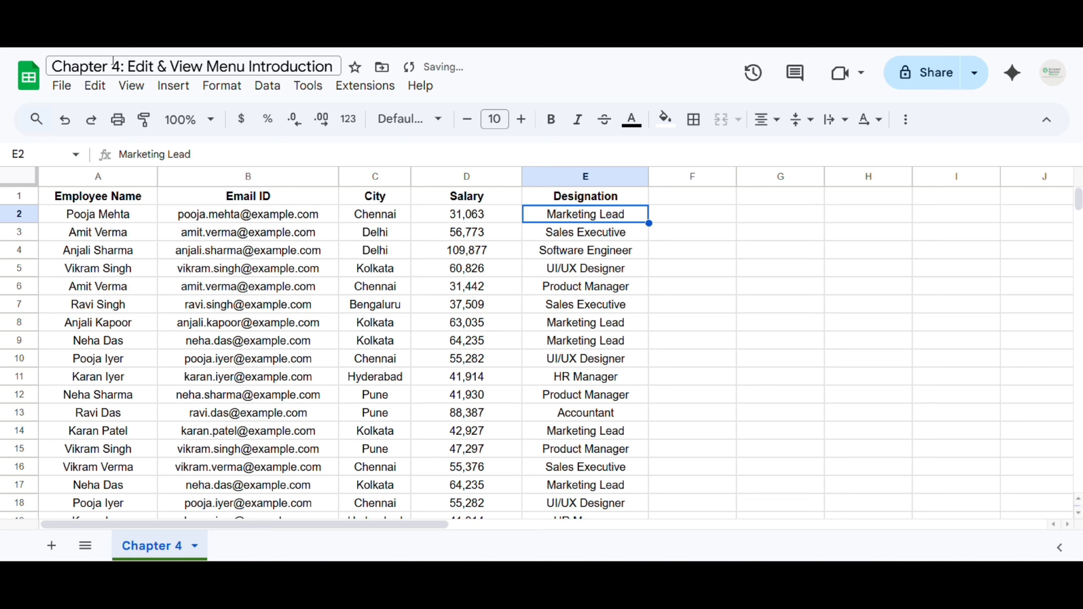
Delete cell E2 shifting cells left, then undo to bring back Marketing Lead
{"action": "left_click", "coordinate": [95, 85]}
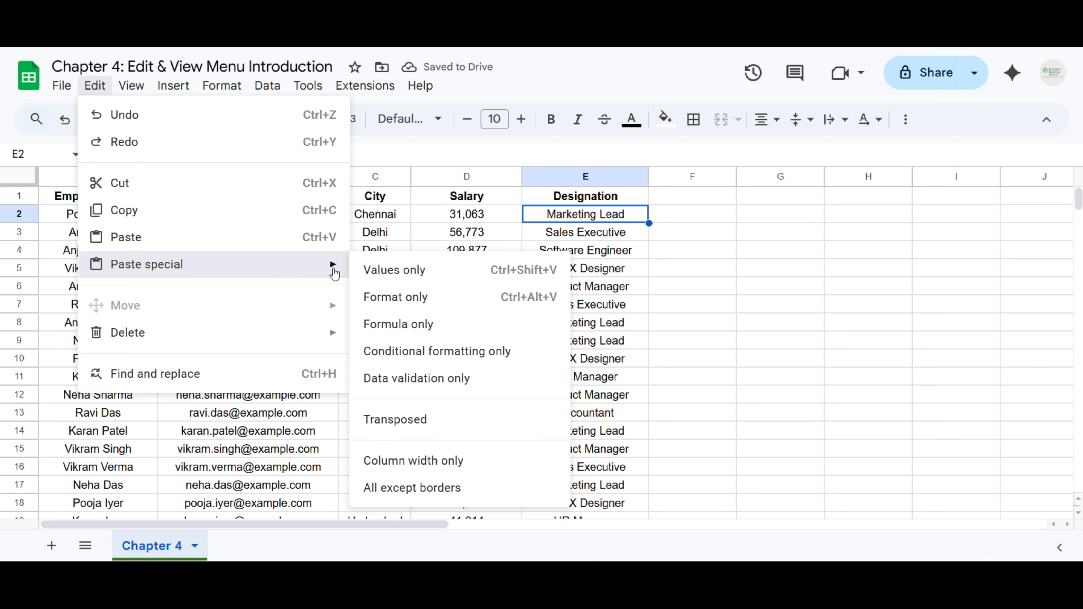
{"action": "mouse_move", "coordinate": [239, 335]}
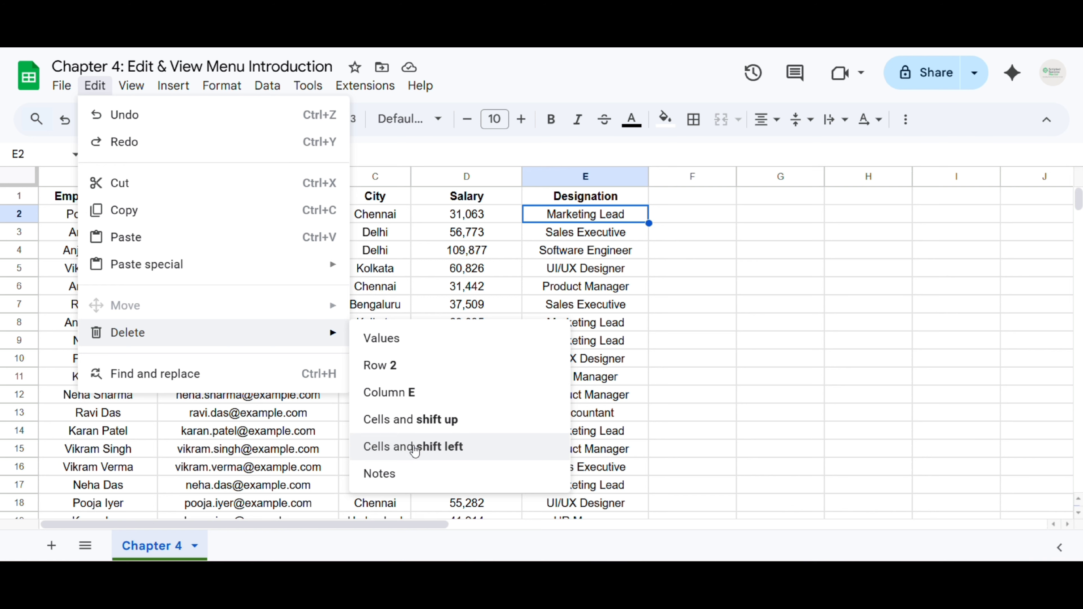
{"action": "left_click", "coordinate": [416, 448]}
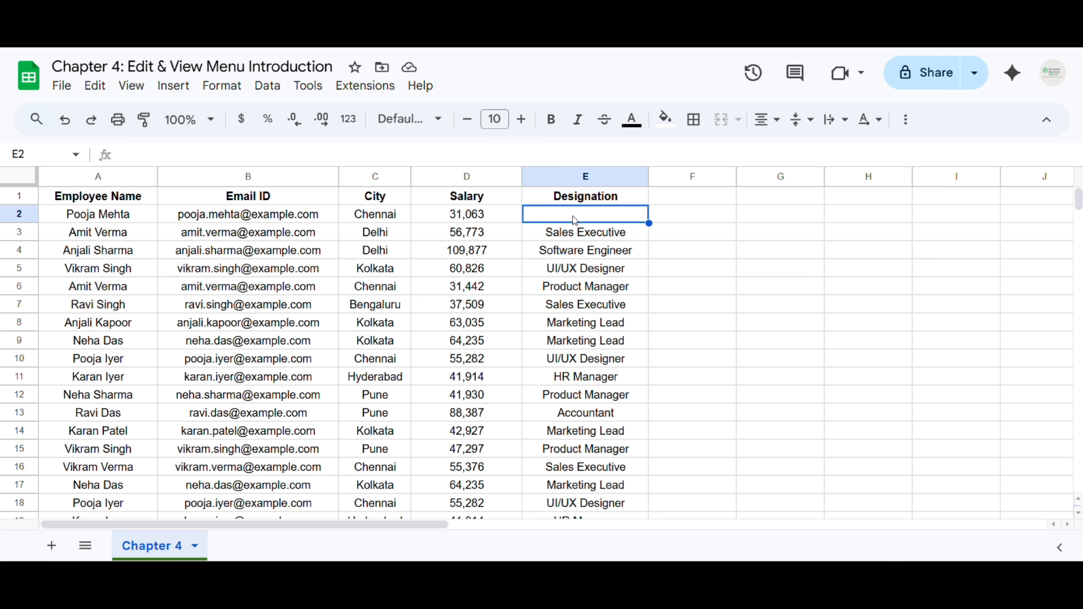
{"action": "key", "text": "ctrl+z"}
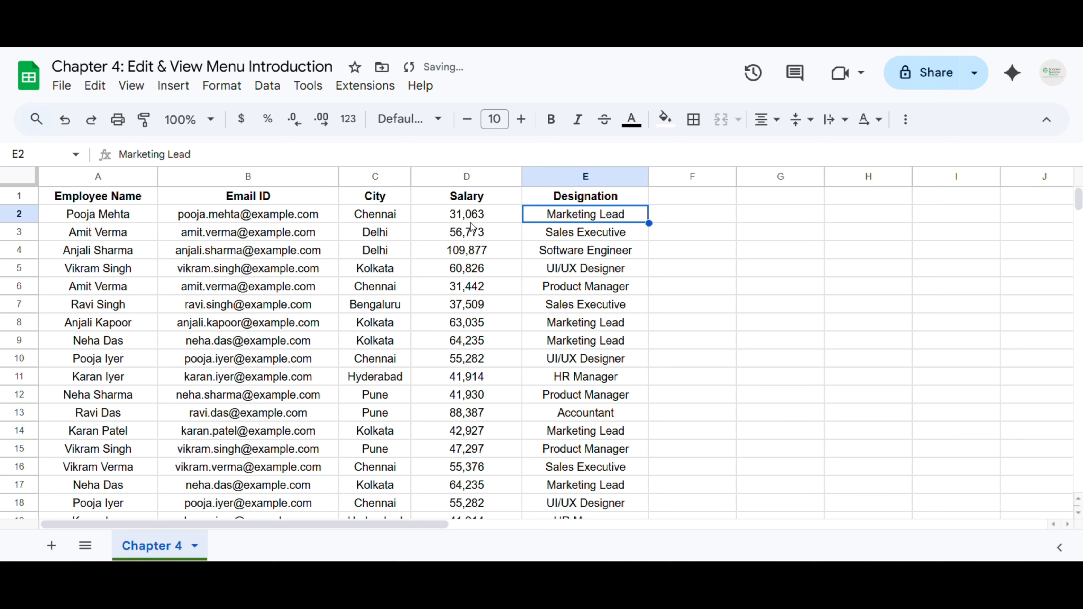
Select the Email ID range B1:B13 and bring up the Edit menu
{"action": "left_click", "coordinate": [99, 87]}
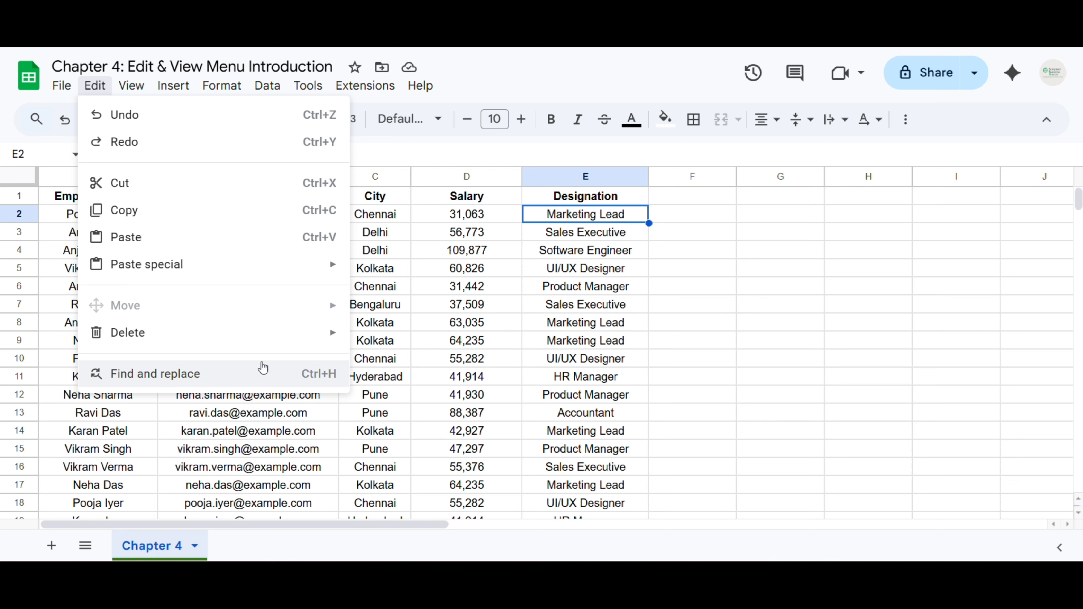
{"action": "left_click", "coordinate": [405, 306]}
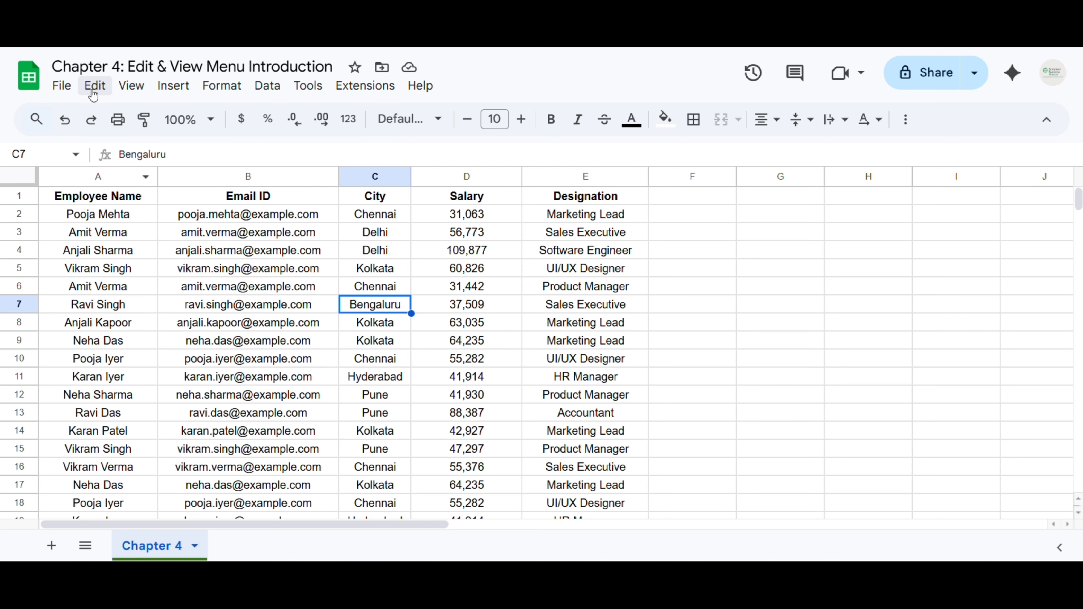
{"action": "left_click_drag", "start_coordinate": [273, 196], "coordinate": [246, 398]}
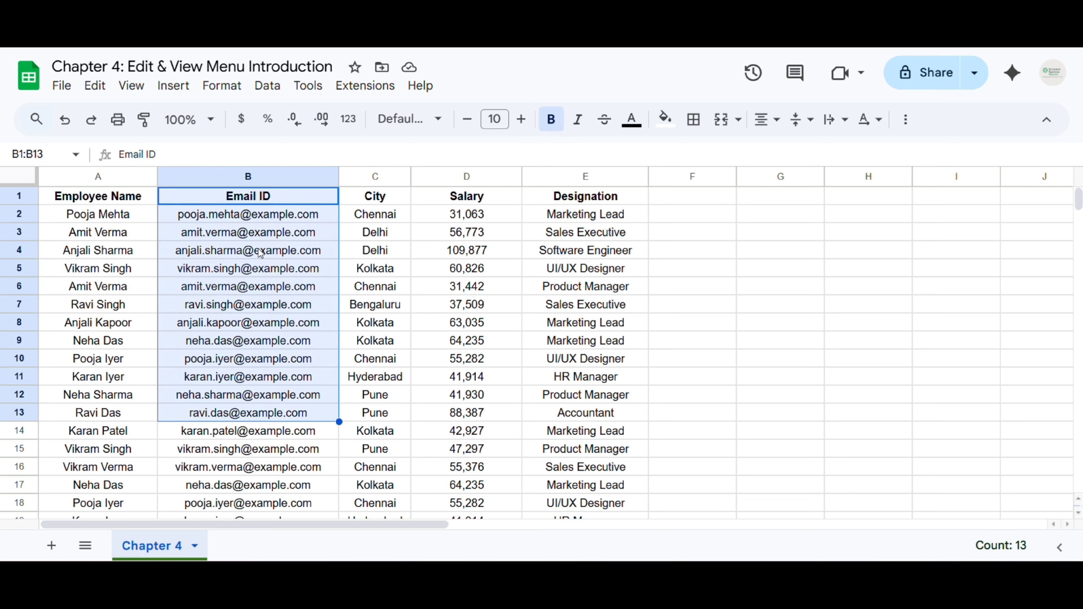
{"action": "left_click", "coordinate": [93, 89]}
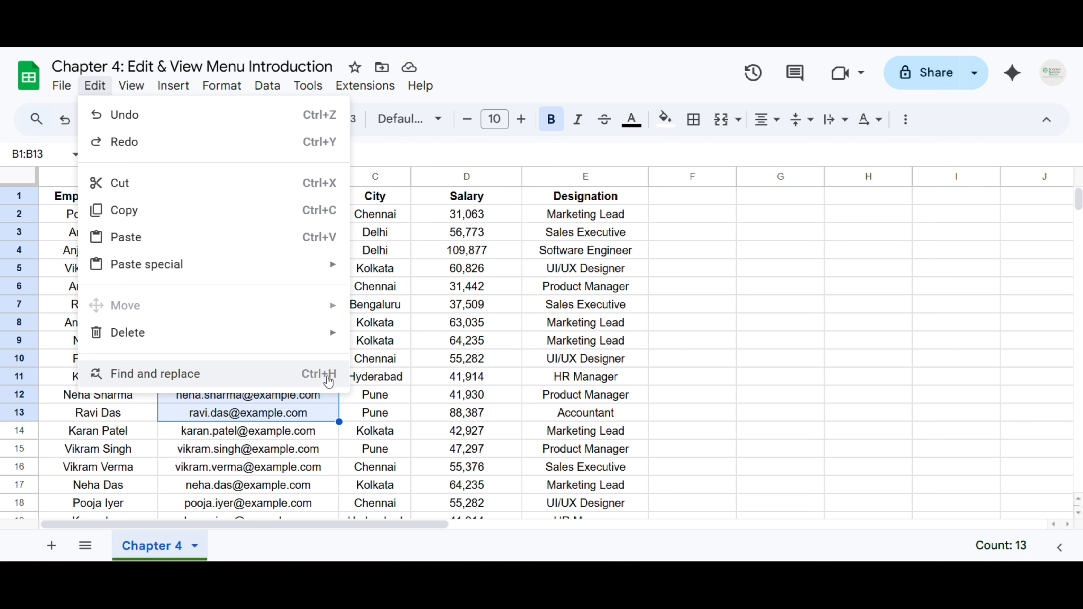
{"action": "left_click", "coordinate": [159, 377]}
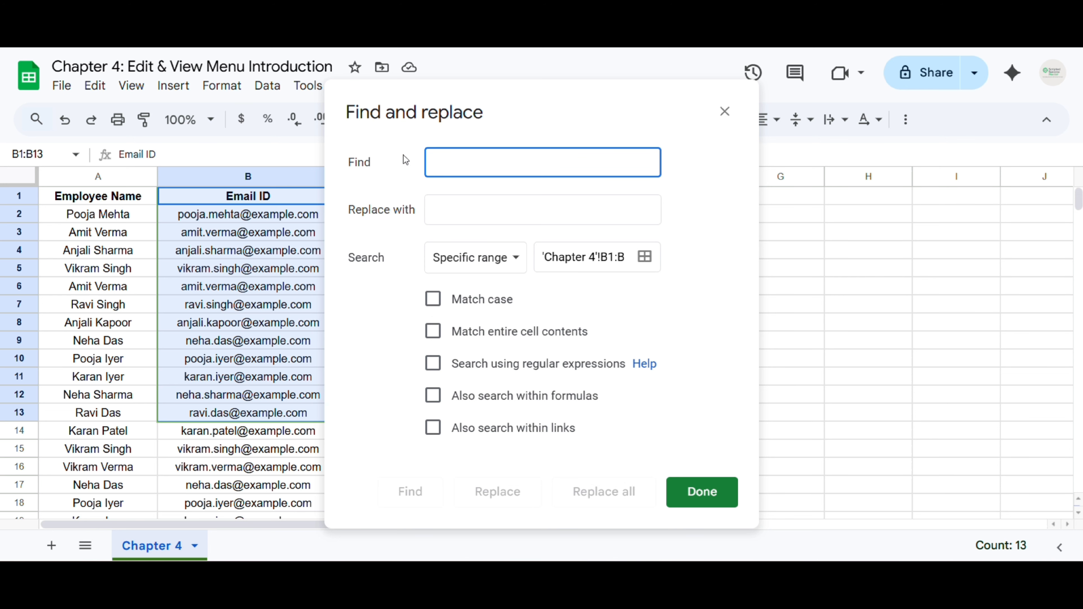
{"action": "left_click_drag", "start_coordinate": [440, 89], "coordinate": [556, 82]}
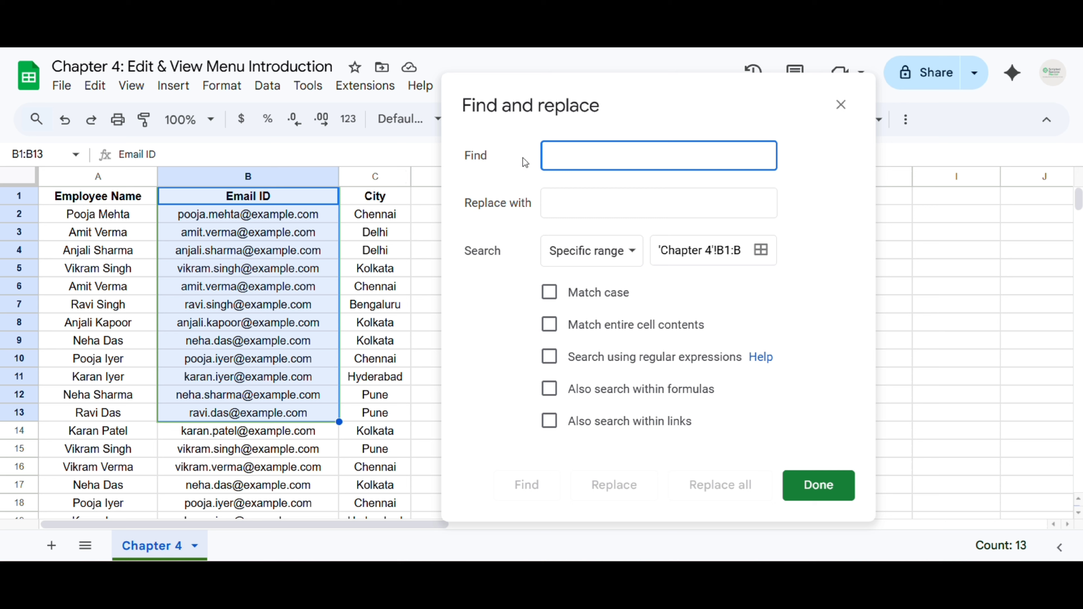
{"action": "type", "text": "@"}
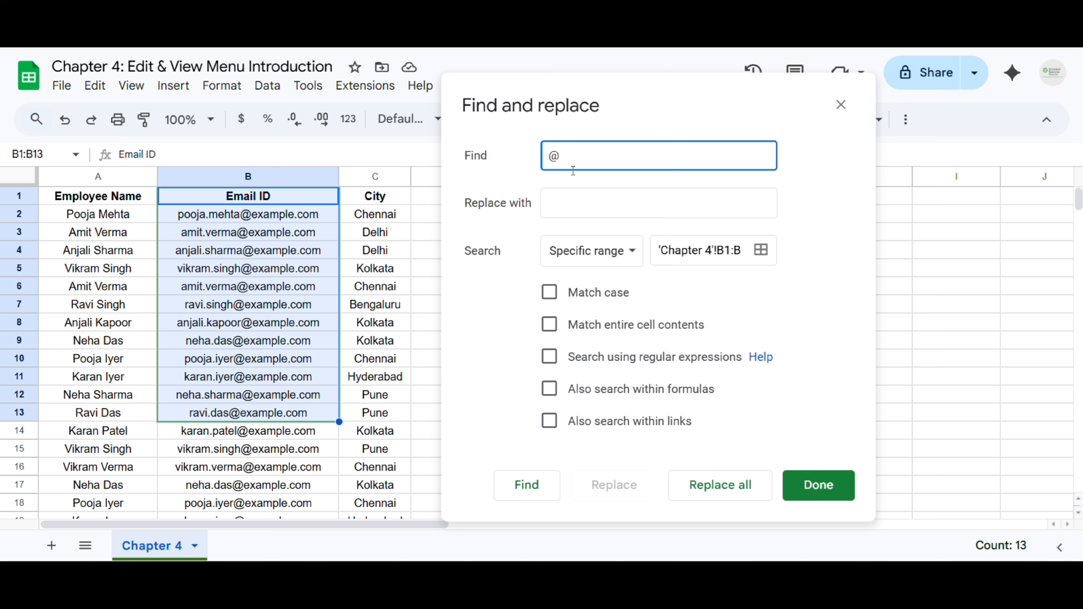
{"action": "type", "text": "example.com"}
{"action": "left_click", "coordinate": [607, 200]}
{"action": "type", "text": "@"}
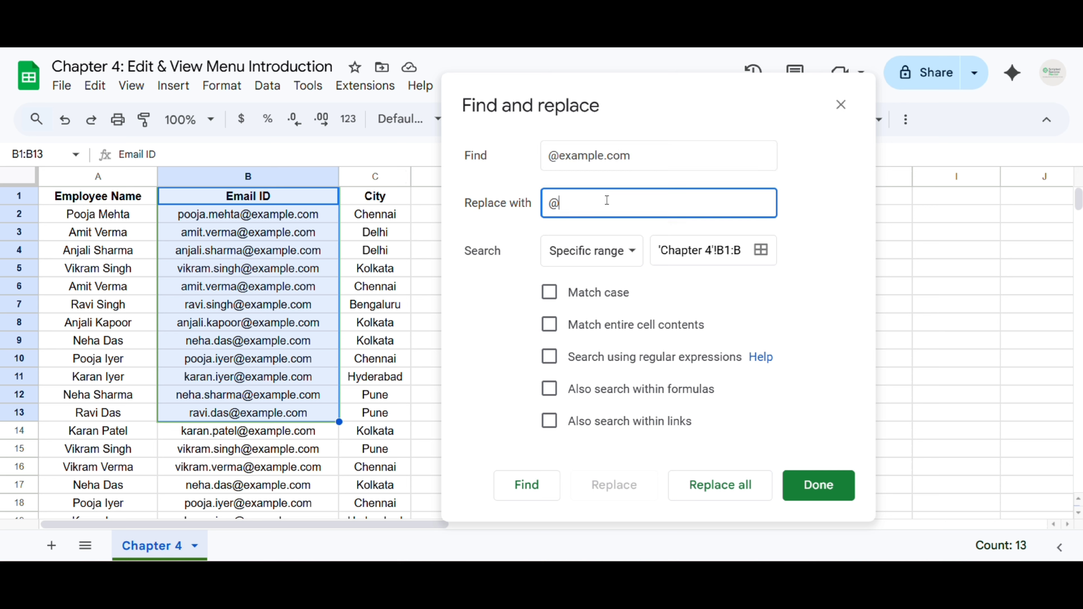
{"action": "type", "text": "gmail.com"}
{"action": "left_click", "coordinate": [592, 254]}
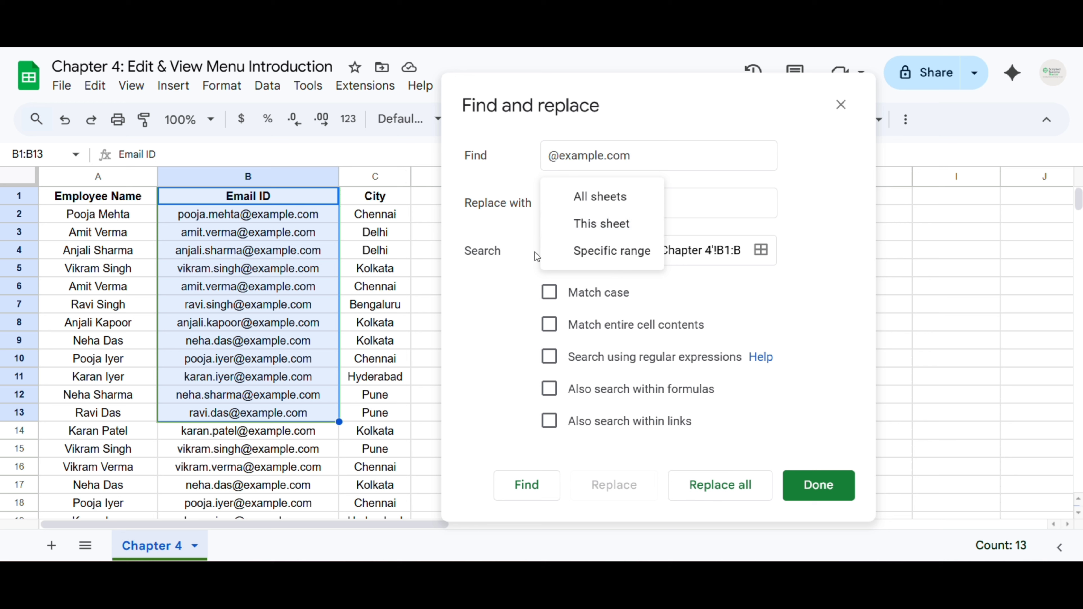
{"action": "left_click", "coordinate": [523, 253]}
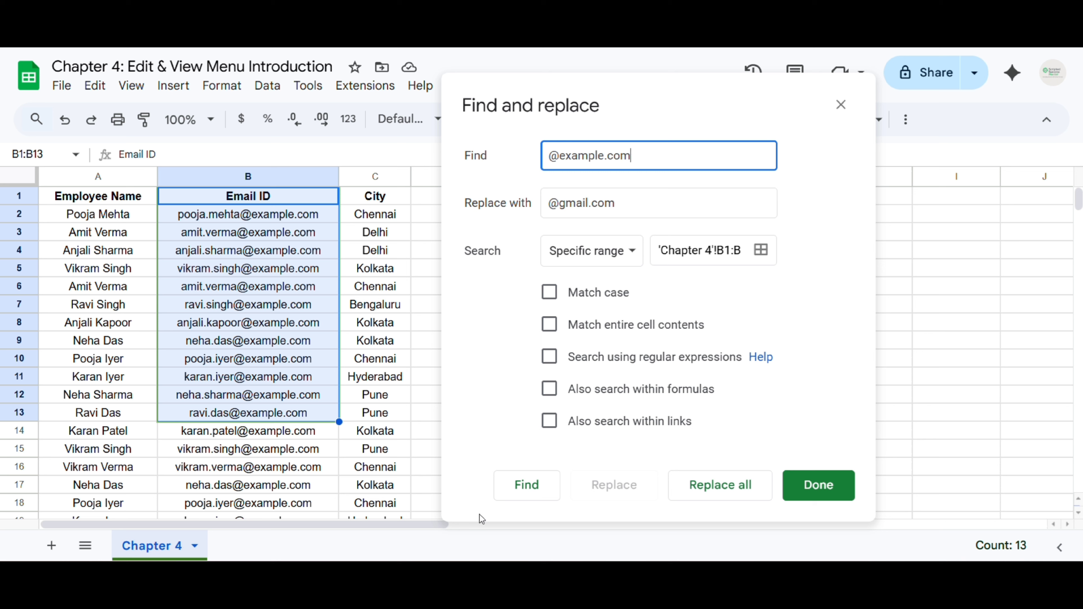
{"action": "left_click", "coordinate": [743, 491]}
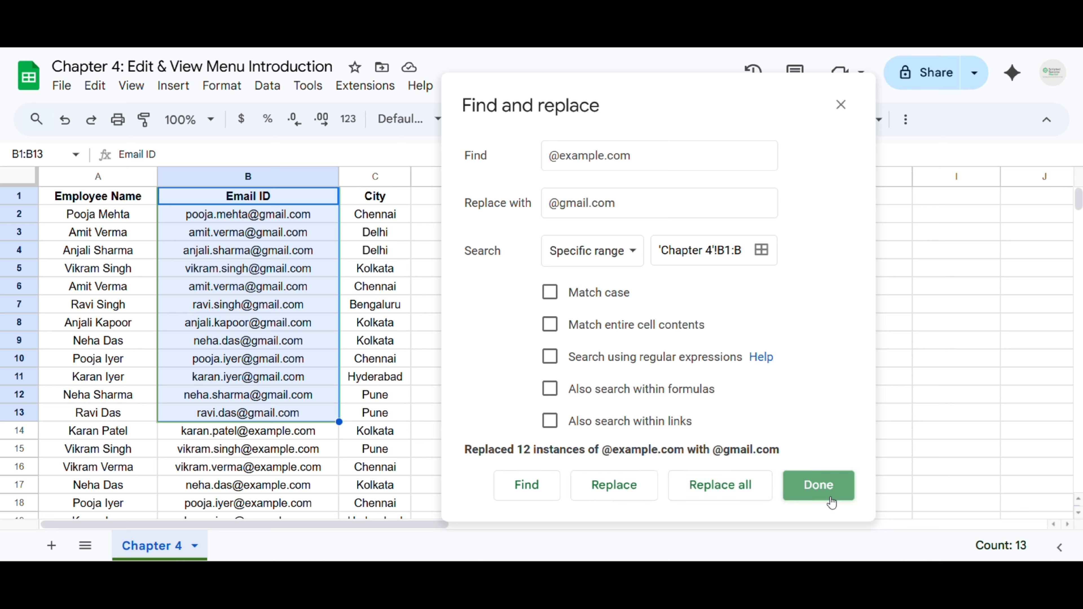
{"action": "left_click", "coordinate": [820, 496]}
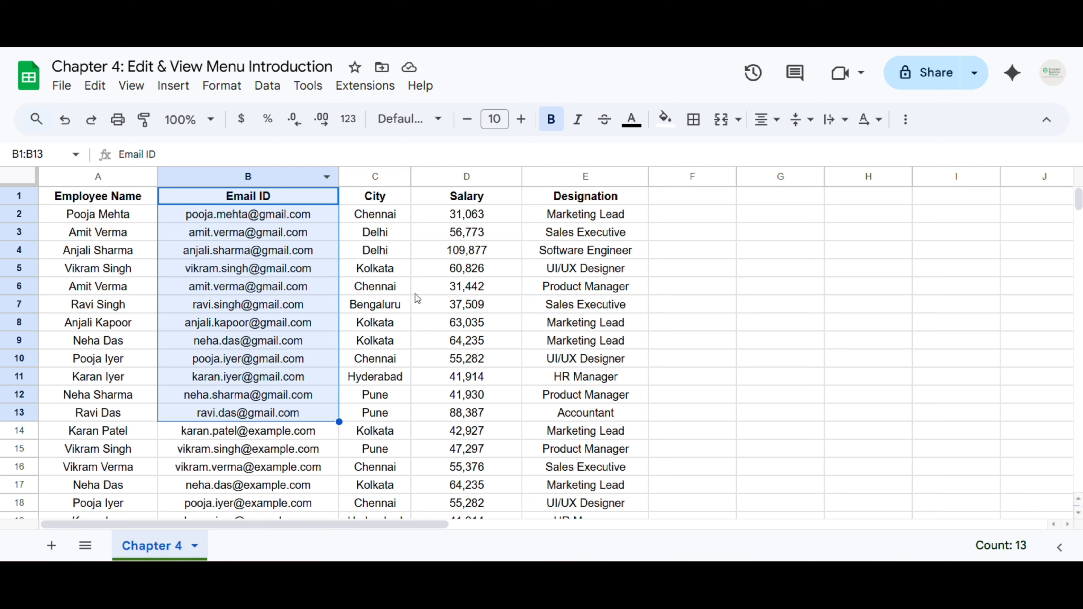
{"action": "scroll", "coordinate": [414, 294], "scroll_direction": "down", "scroll_amount": 1}
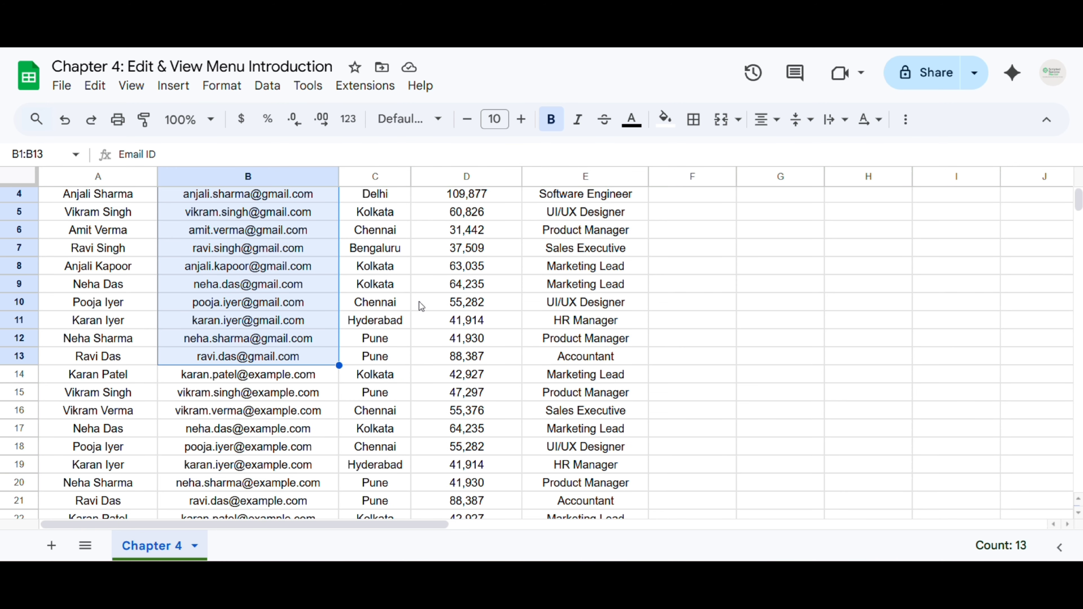
{"action": "scroll", "coordinate": [405, 305], "scroll_direction": "up", "scroll_amount": 1}
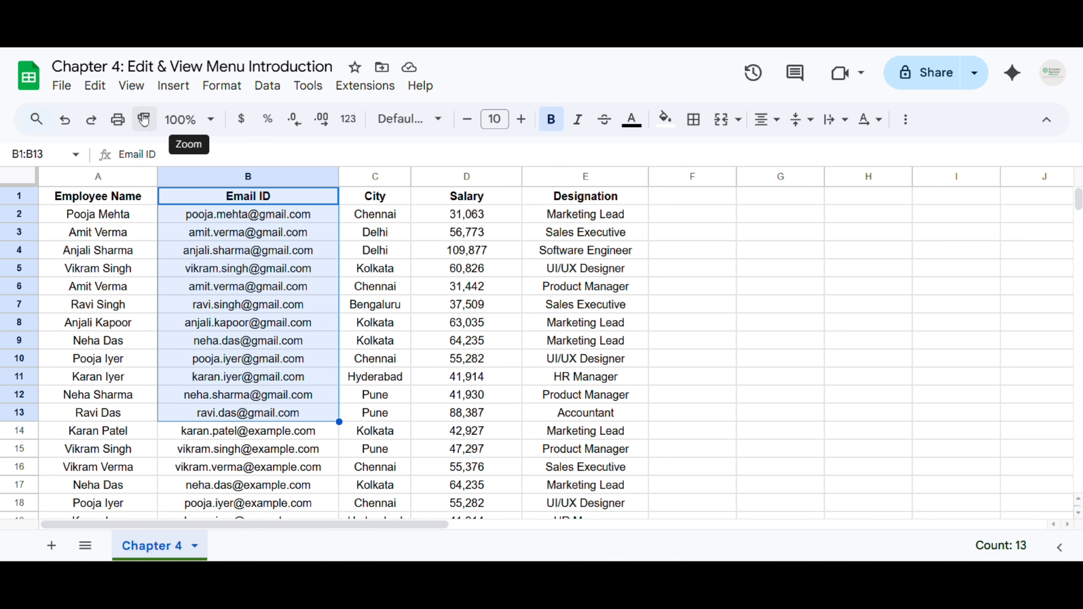
{"action": "left_click", "coordinate": [92, 88]}
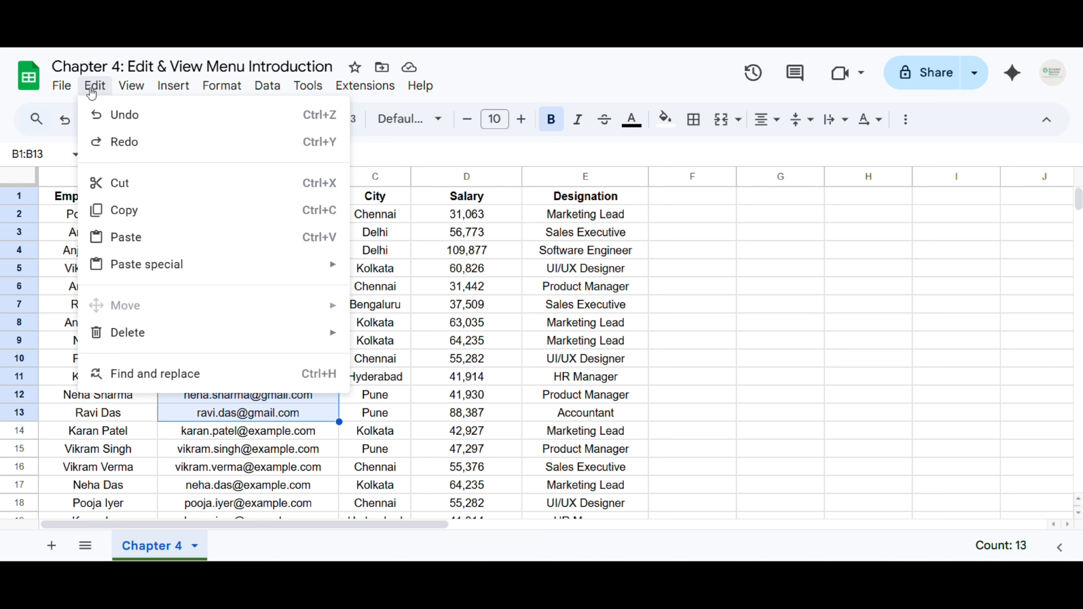
{"action": "mouse_move", "coordinate": [133, 85]}
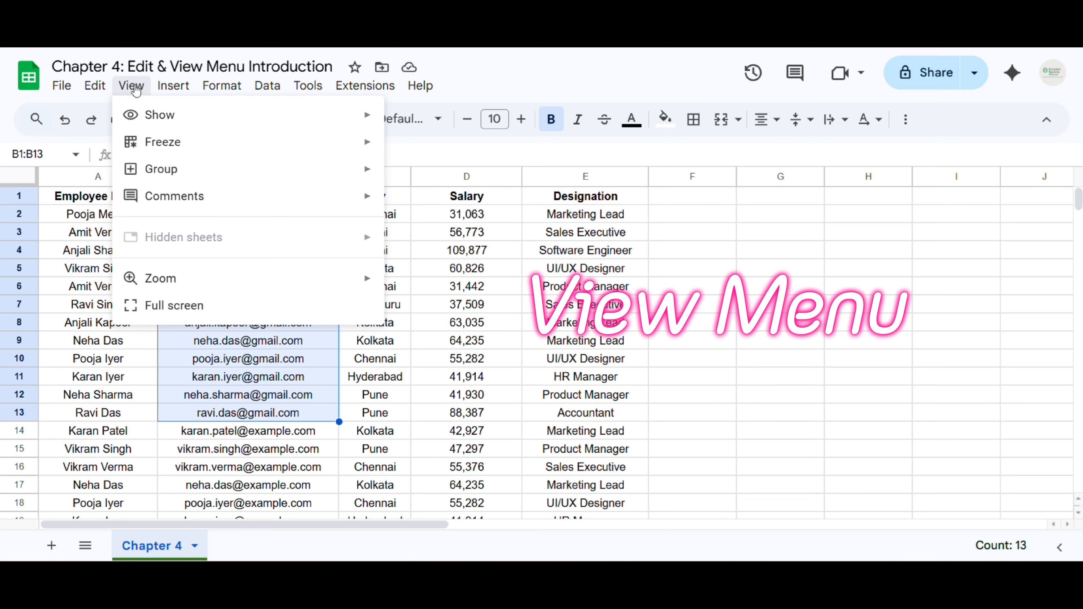
{"action": "mouse_move", "coordinate": [150, 114]}
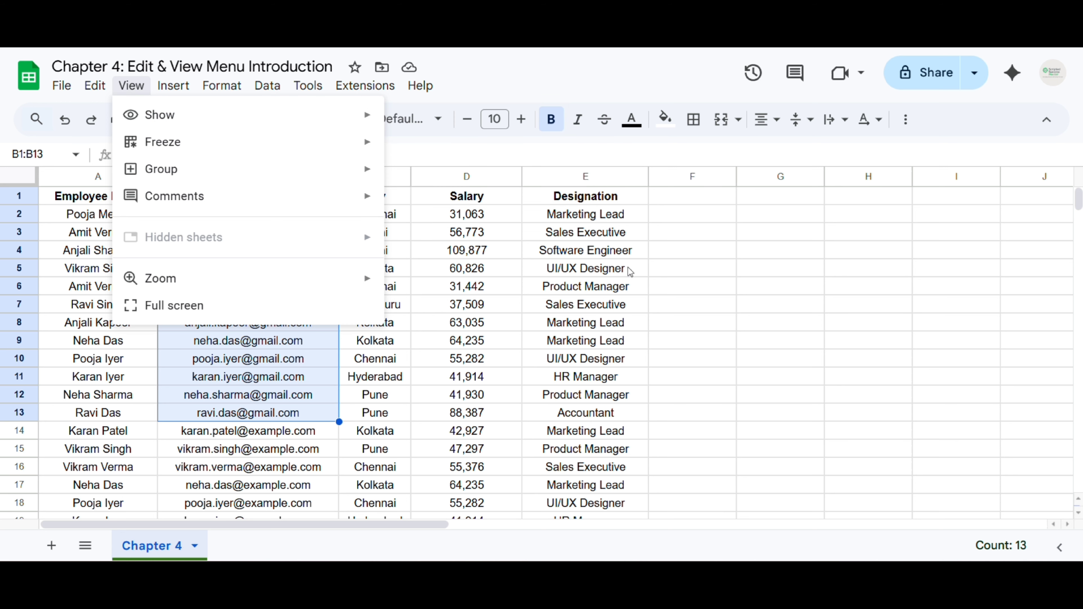
{"action": "mouse_move", "coordinate": [263, 118]}
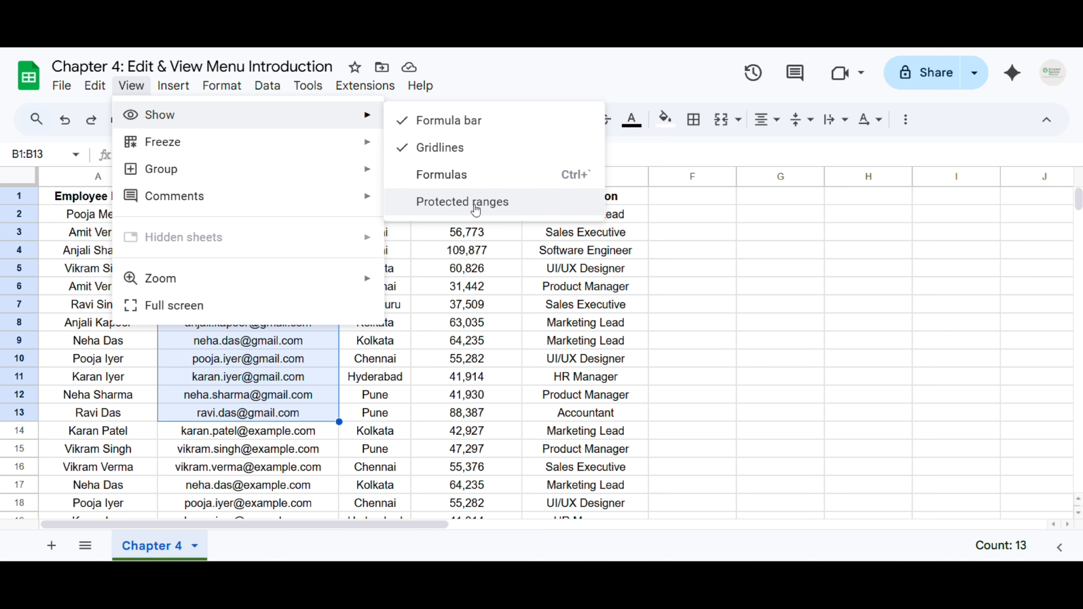
{"action": "left_click", "coordinate": [448, 276]}
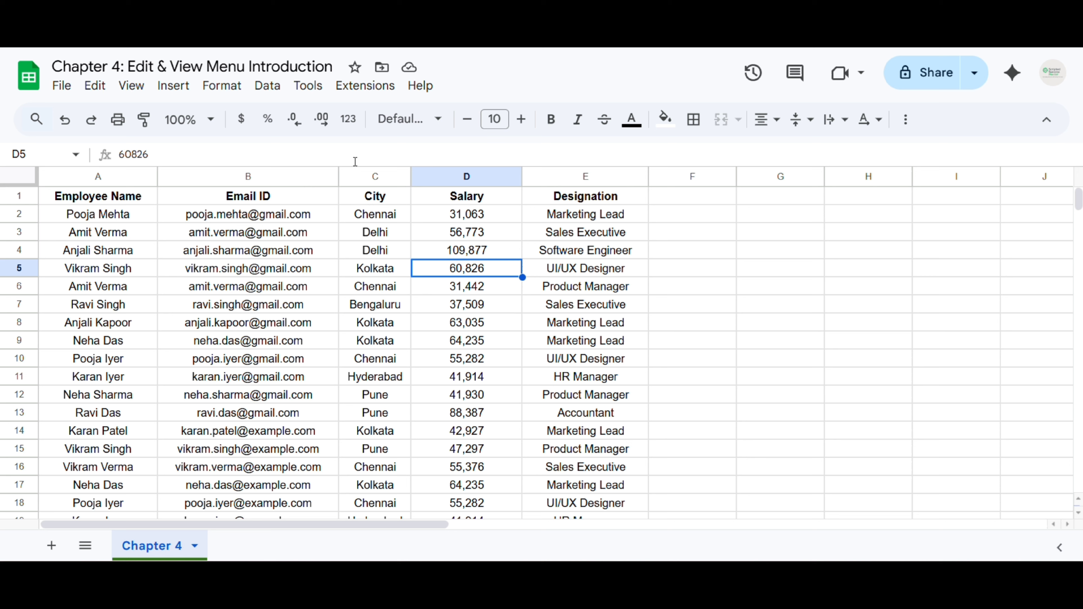
Hide the formula bar from View > Show, then turn it back on
{"action": "left_click", "coordinate": [122, 90]}
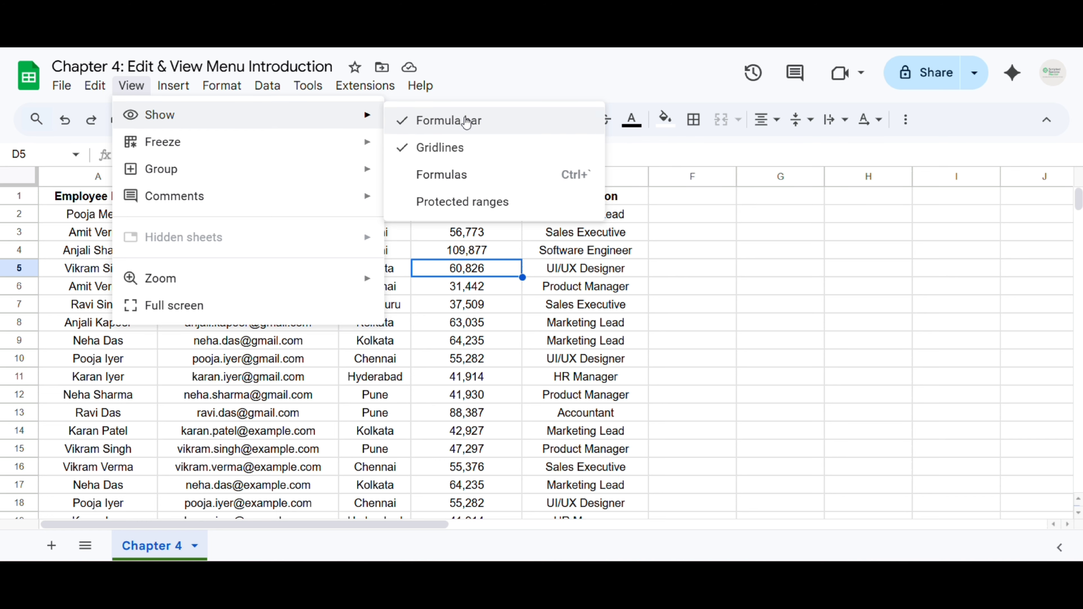
{"action": "left_click", "coordinate": [455, 124]}
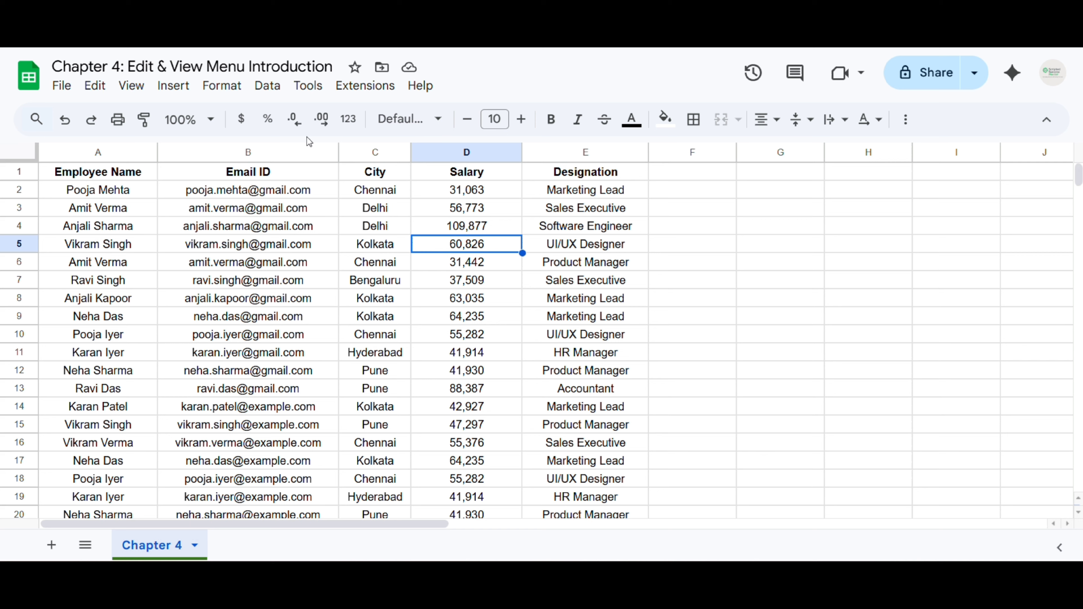
{"action": "left_click", "coordinate": [132, 89]}
{"action": "mouse_move", "coordinate": [314, 119]}
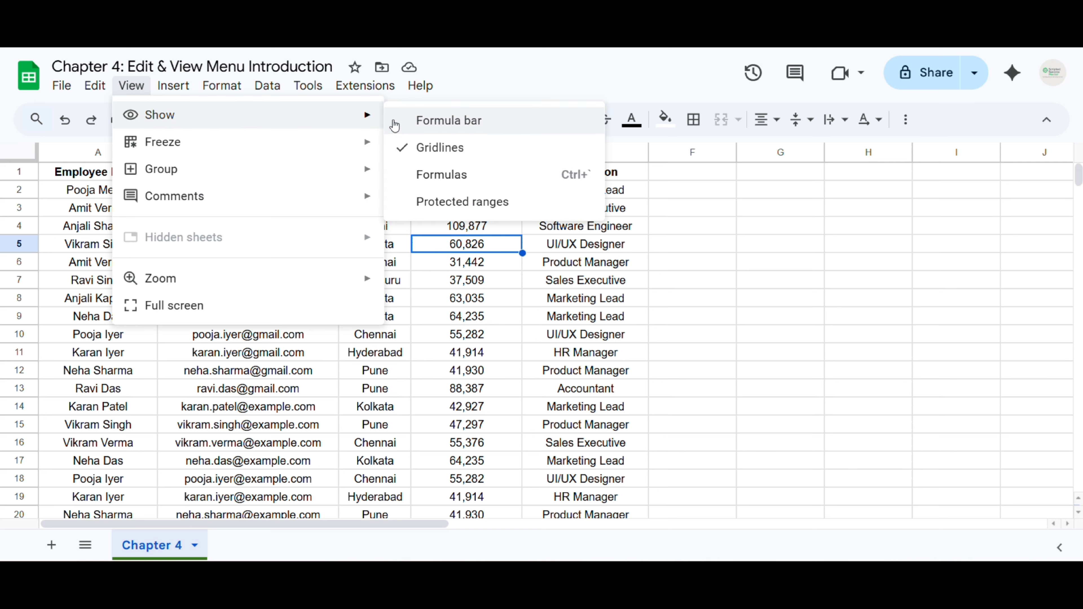
{"action": "left_click", "coordinate": [455, 124]}
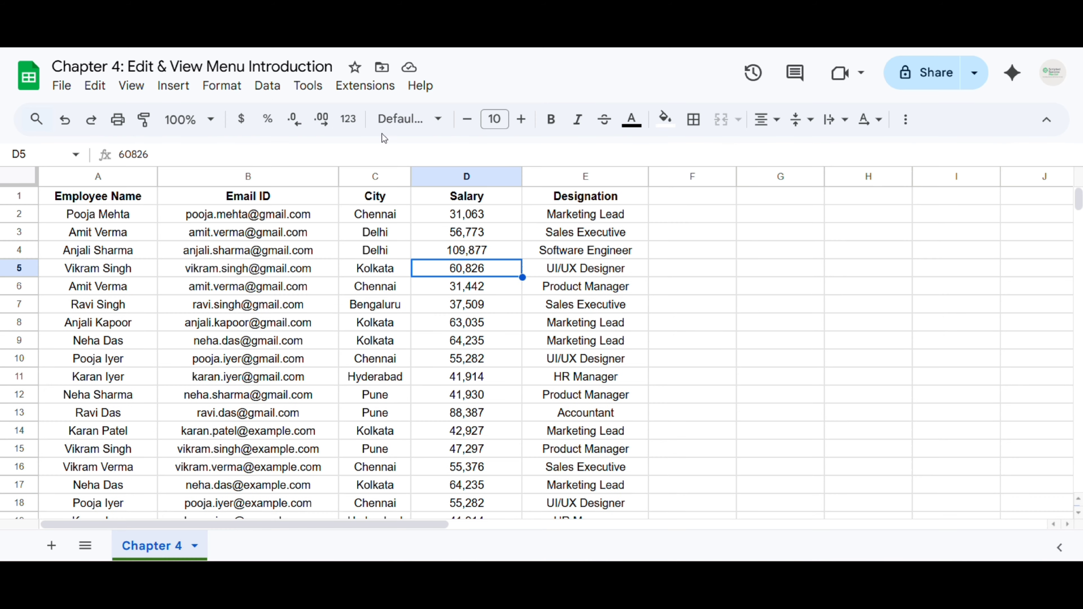
{"action": "left_click", "coordinate": [131, 85]}
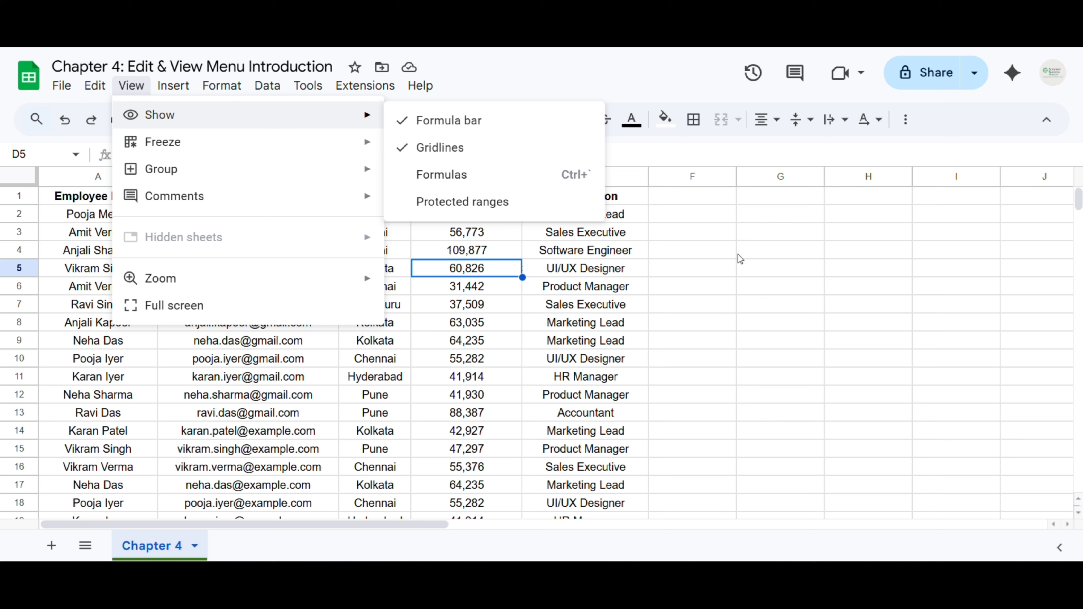
Turn the sheet's gridlines off and then back on with View > Show > Gridlines
{"action": "left_click", "coordinate": [584, 251]}
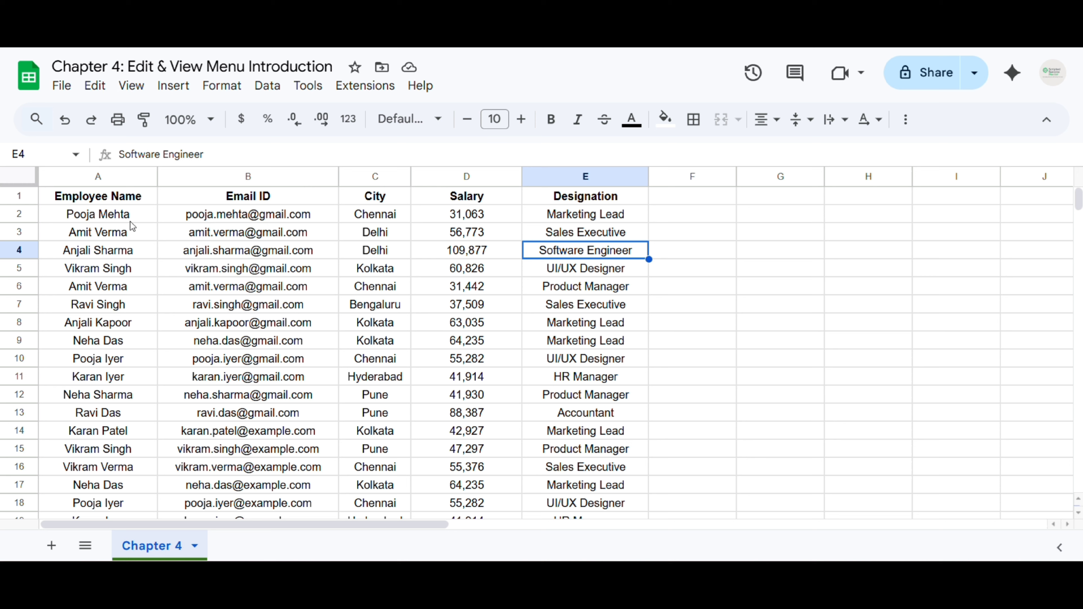
{"action": "left_click", "coordinate": [127, 91]}
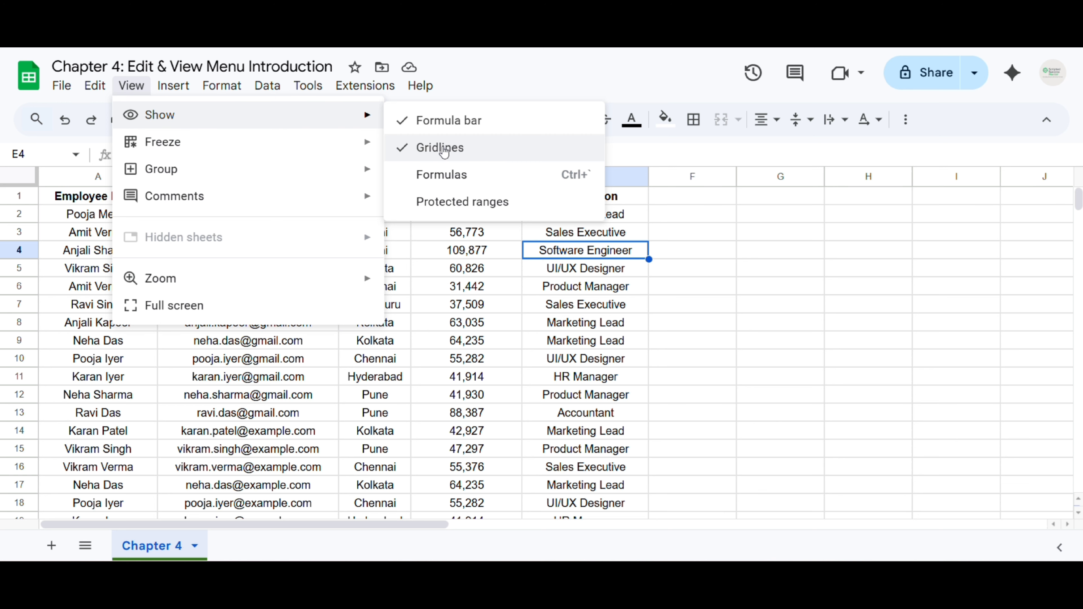
{"action": "left_click", "coordinate": [444, 150]}
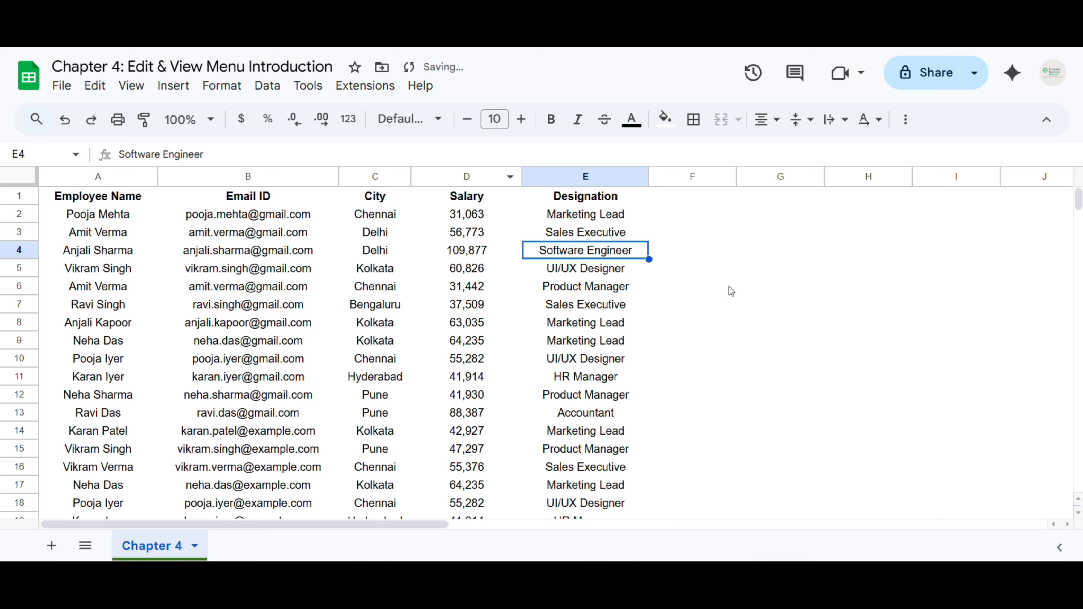
{"action": "left_click", "coordinate": [135, 87]}
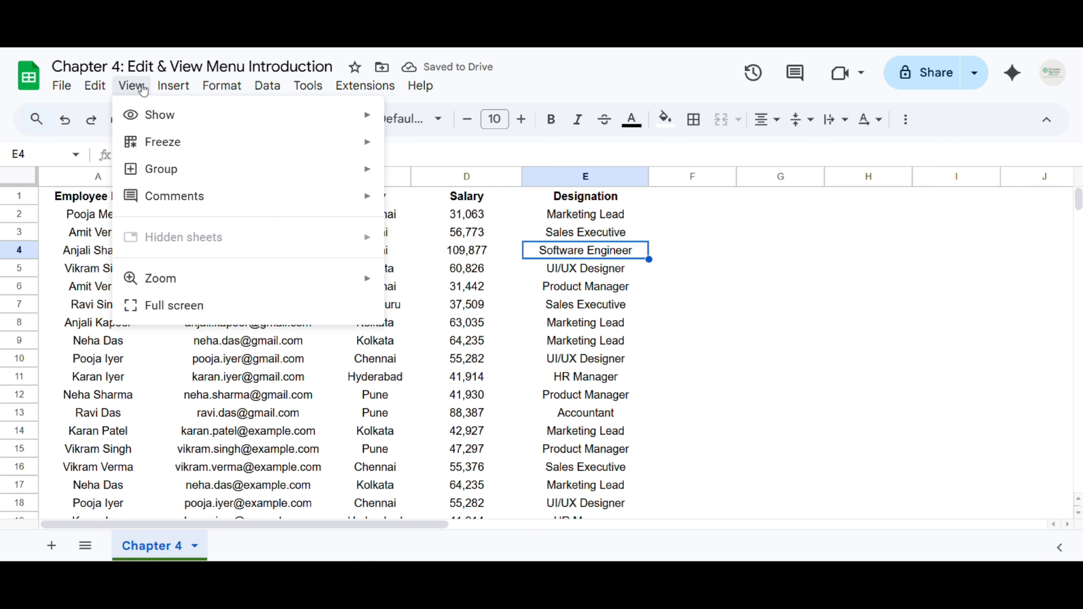
{"action": "mouse_move", "coordinate": [158, 129]}
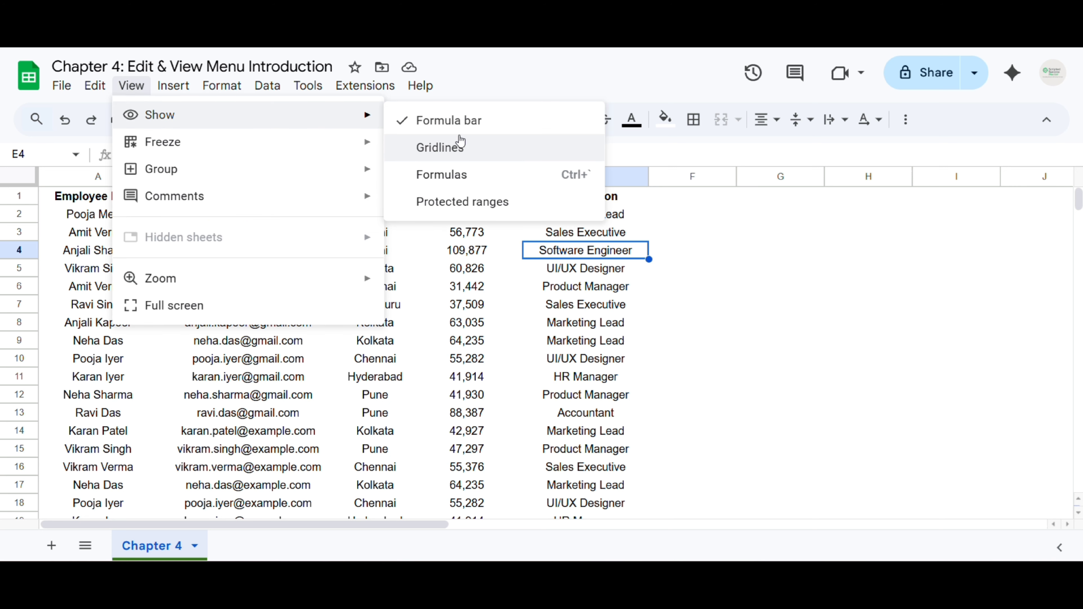
{"action": "left_click", "coordinate": [417, 152]}
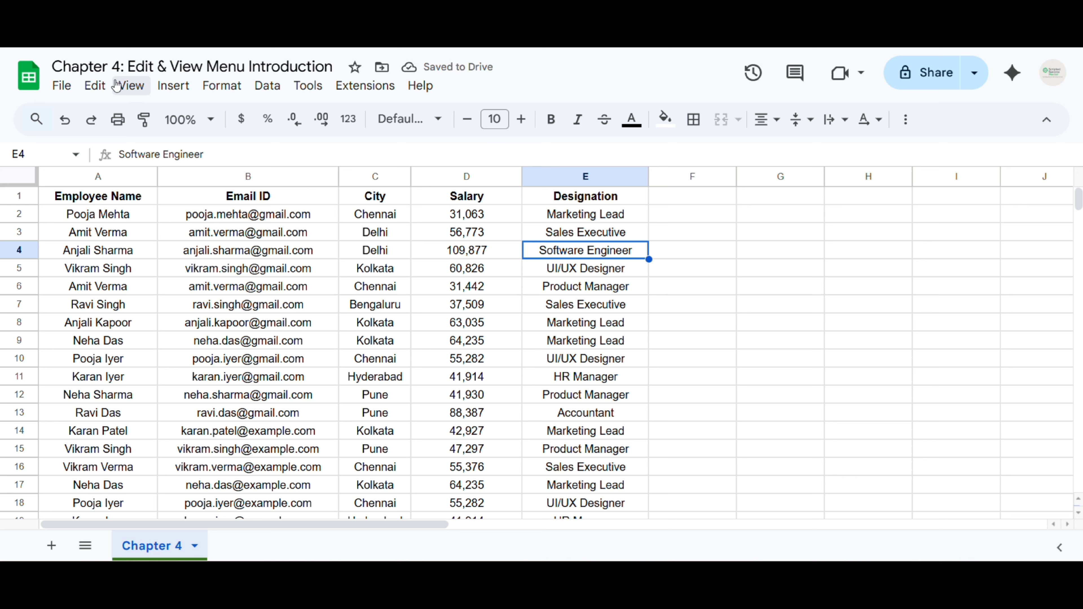
{"action": "left_click", "coordinate": [129, 86]}
{"action": "mouse_move", "coordinate": [185, 121]}
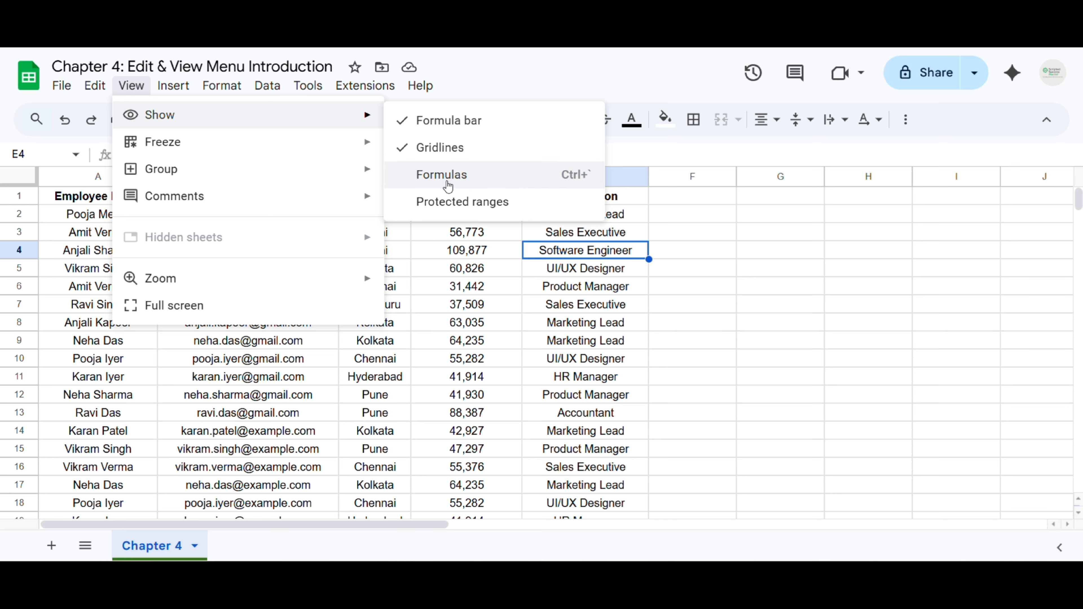
{"action": "left_click", "coordinate": [461, 329]}
{"action": "scroll", "coordinate": [468, 326], "scroll_direction": "down", "scroll_amount": 5}
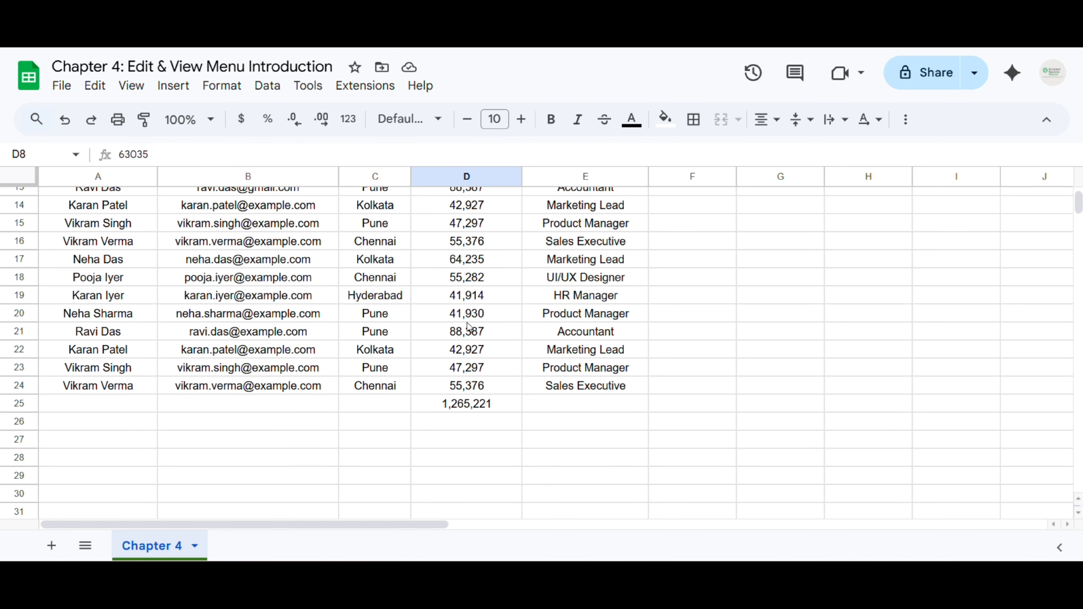
Select the D25 total and toggle Show formulas on to reveal =SUM(D2:D24), then off
{"action": "left_click", "coordinate": [453, 409]}
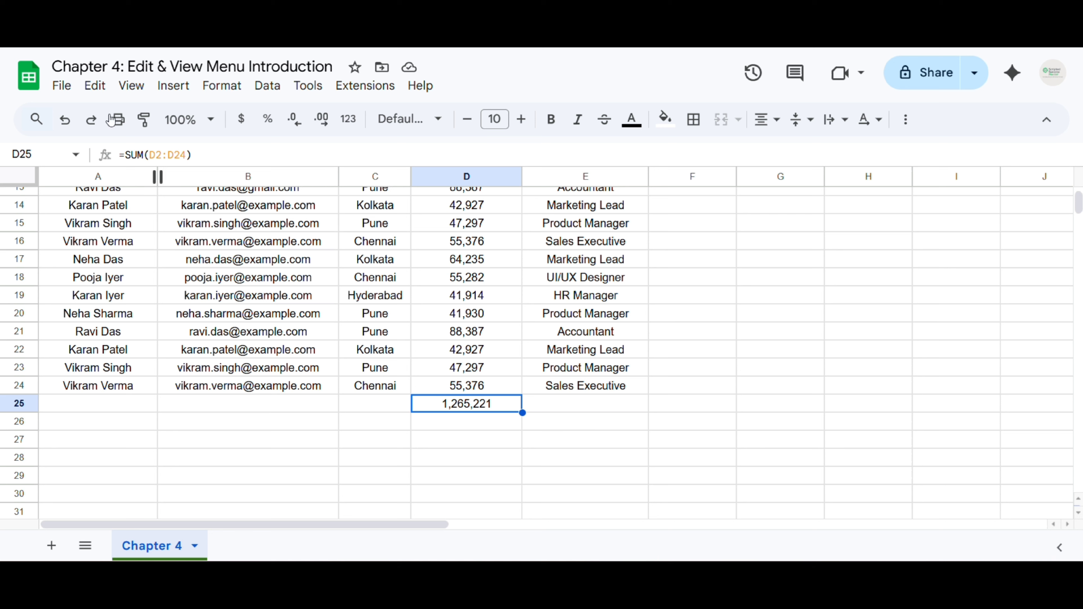
{"action": "left_click", "coordinate": [130, 86]}
{"action": "mouse_move", "coordinate": [154, 113]}
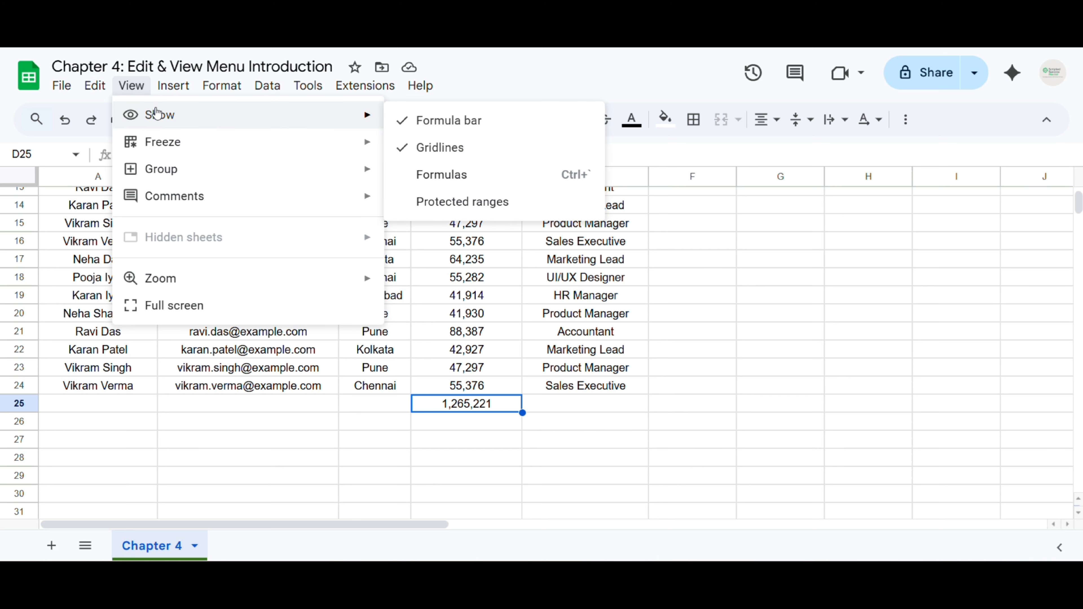
{"action": "left_click", "coordinate": [466, 183]}
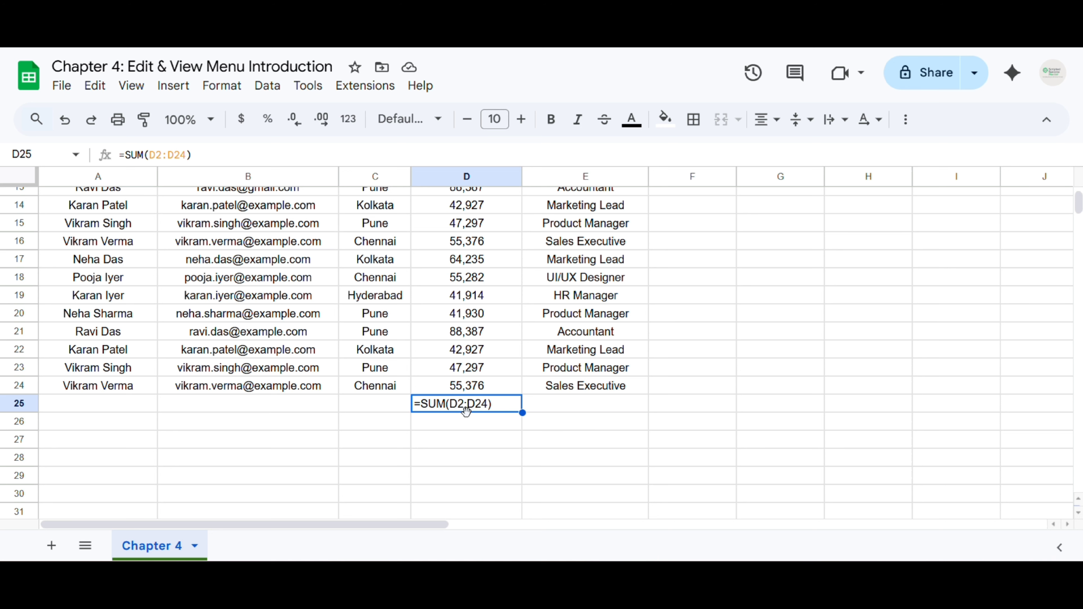
{"action": "left_click", "coordinate": [128, 87]}
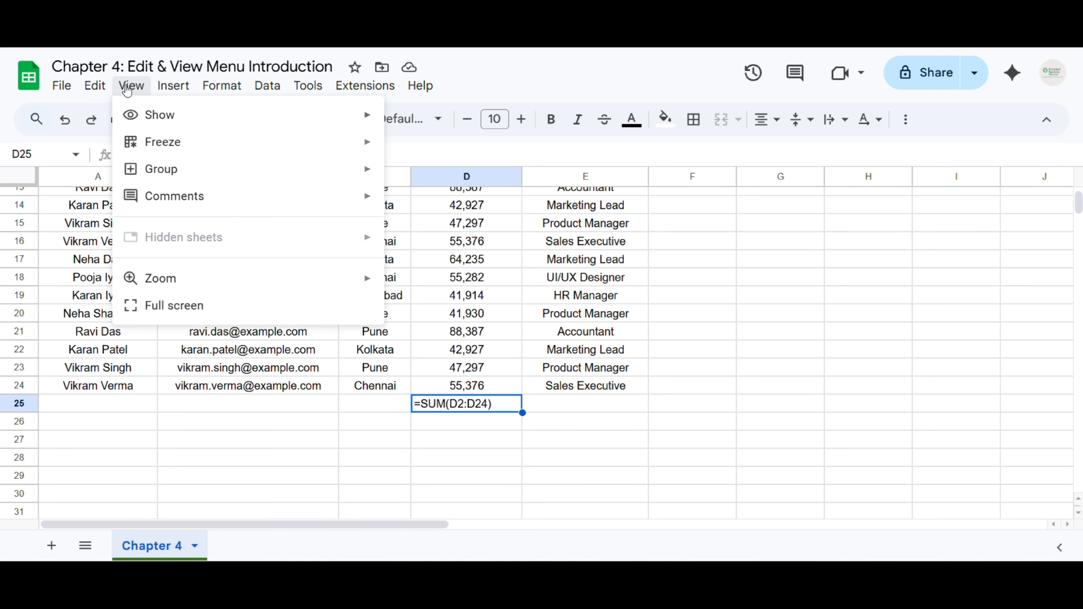
{"action": "mouse_move", "coordinate": [206, 115]}
{"action": "left_click", "coordinate": [420, 173]}
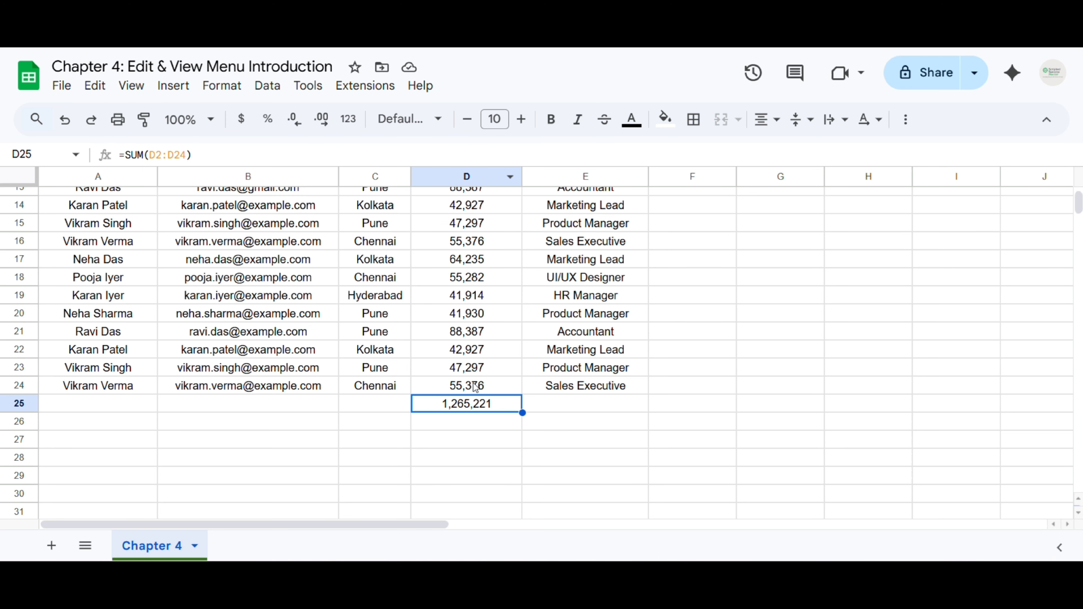
{"action": "left_click", "coordinate": [130, 87]}
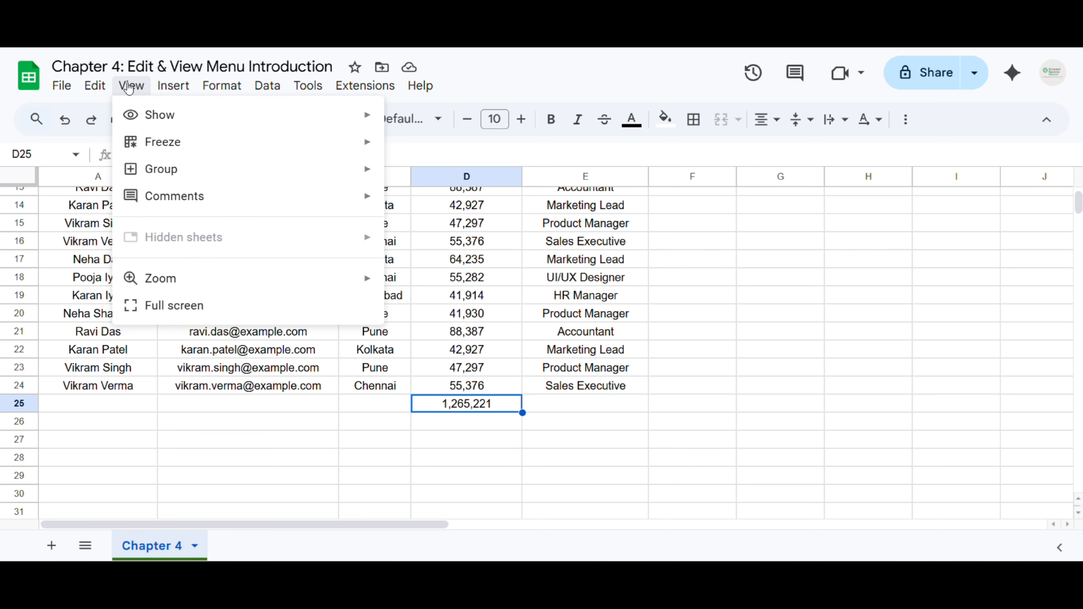
{"action": "mouse_move", "coordinate": [156, 125]}
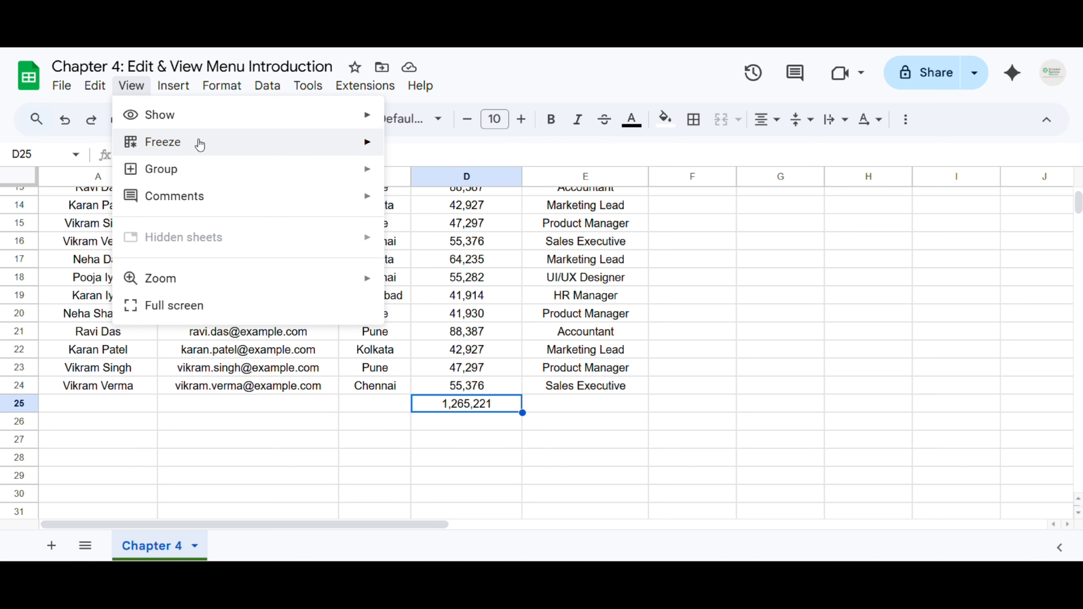
Select cell B4 as a candidate freeze point
{"action": "mouse_move", "coordinate": [200, 147]}
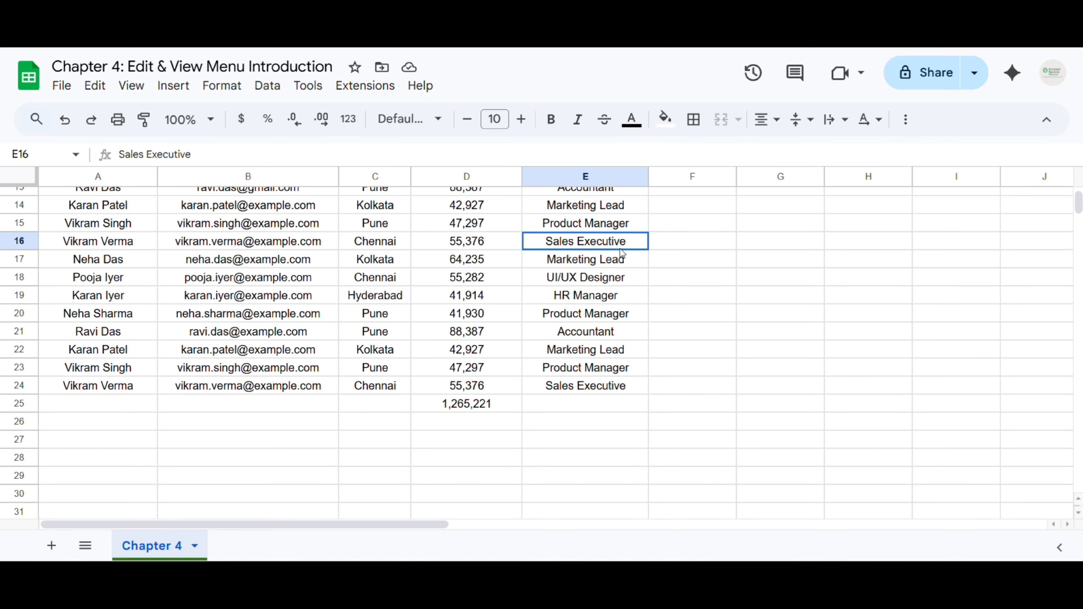
{"action": "scroll", "coordinate": [283, 318], "scroll_direction": "up", "scroll_amount": 5}
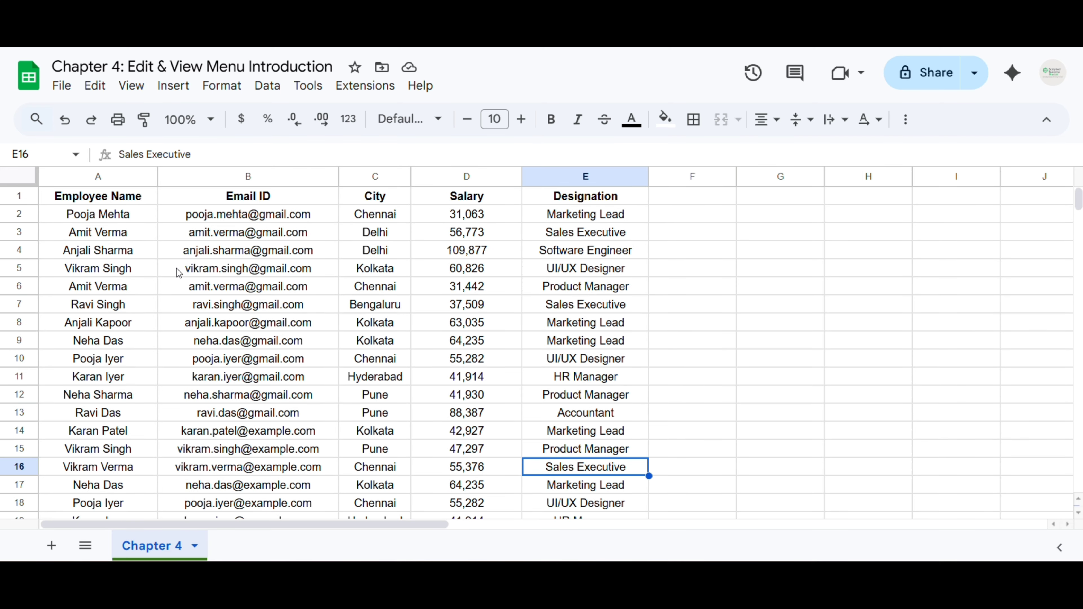
{"action": "scroll", "coordinate": [210, 265], "scroll_direction": "down", "scroll_amount": 5}
{"action": "scroll", "coordinate": [207, 274], "scroll_direction": "up", "scroll_amount": 5}
{"action": "left_click_drag", "start_coordinate": [255, 524], "coordinate": [213, 537]}
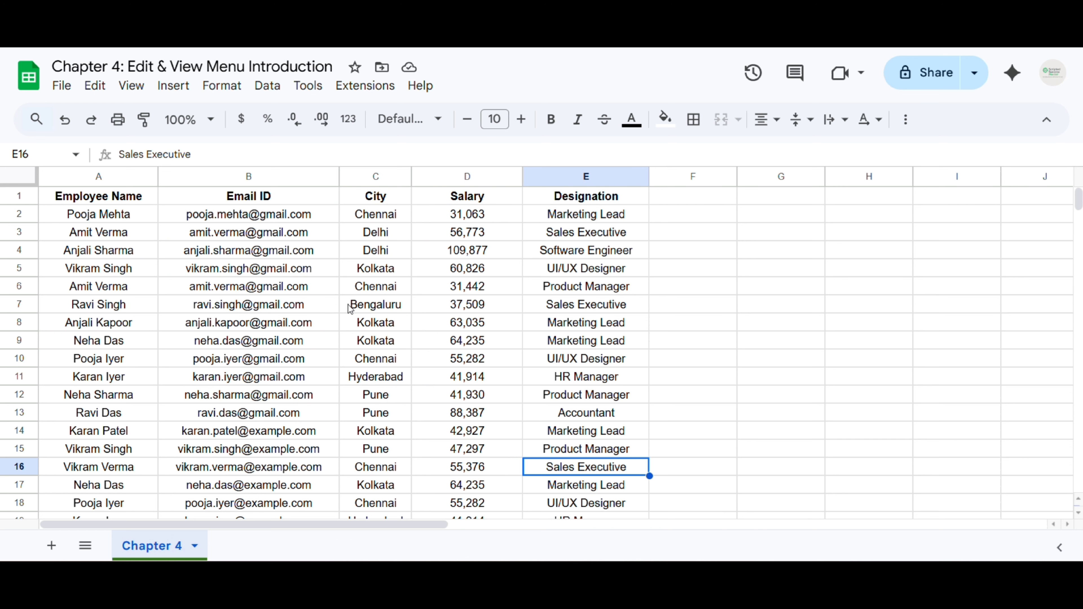
{"action": "left_click", "coordinate": [316, 256]}
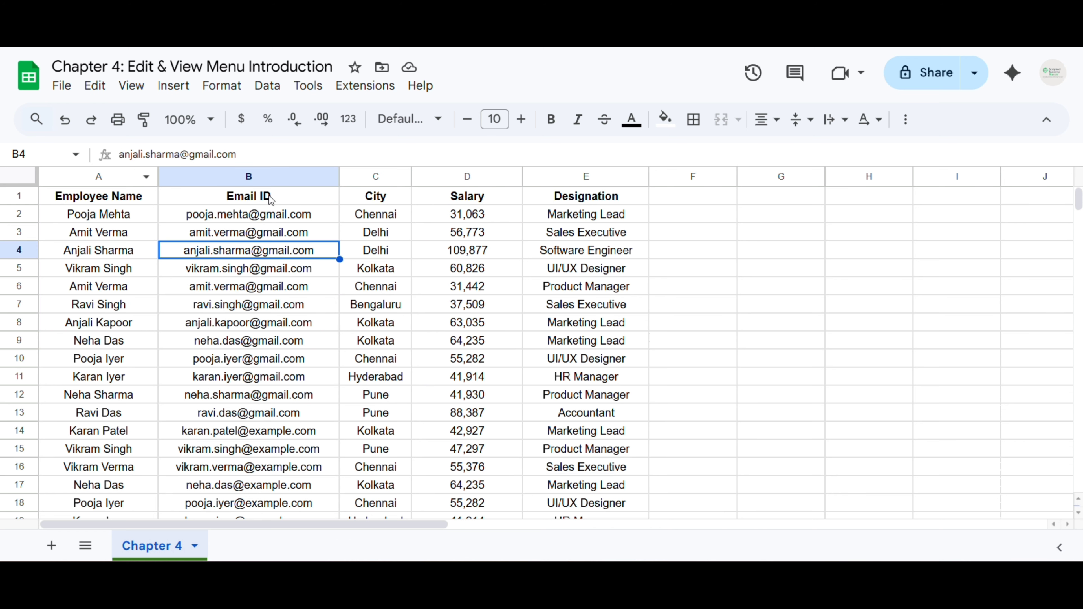
{"action": "scroll", "coordinate": [240, 271], "scroll_direction": "down", "scroll_amount": 5}
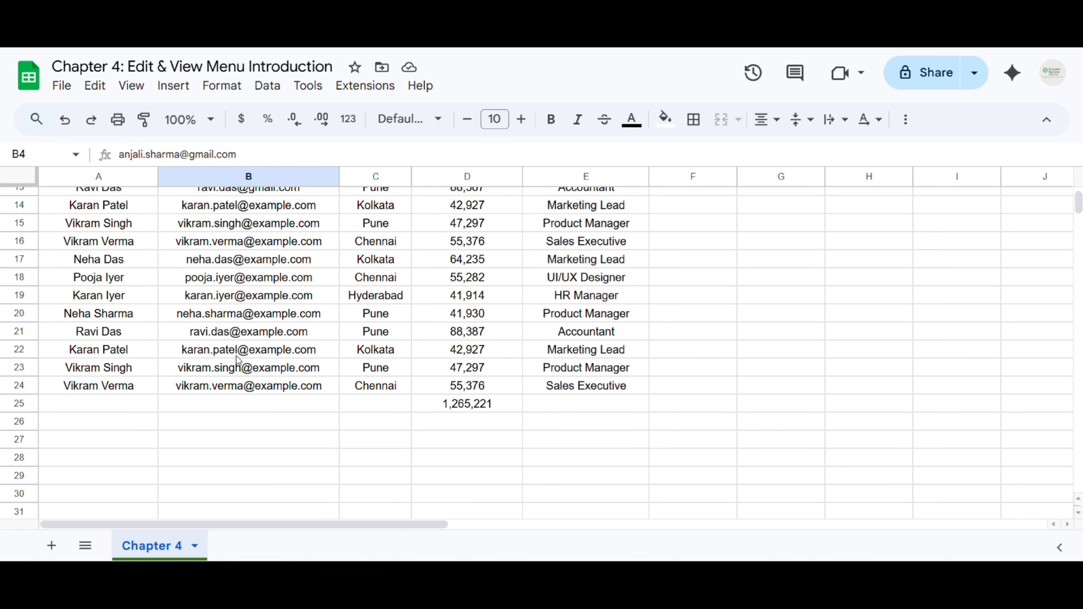
{"action": "scroll", "coordinate": [236, 355], "scroll_direction": "up", "scroll_amount": 5}
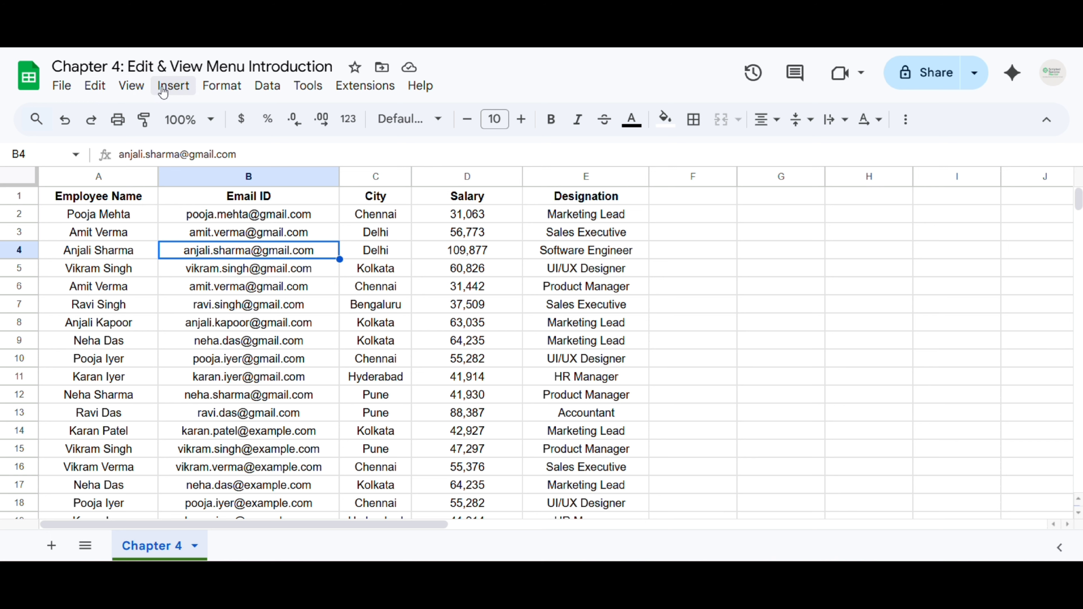
Review the View > Freeze options without freezing, then select cells A1, A2 and C5
{"action": "left_click", "coordinate": [131, 89]}
{"action": "left_click", "coordinate": [154, 143]}
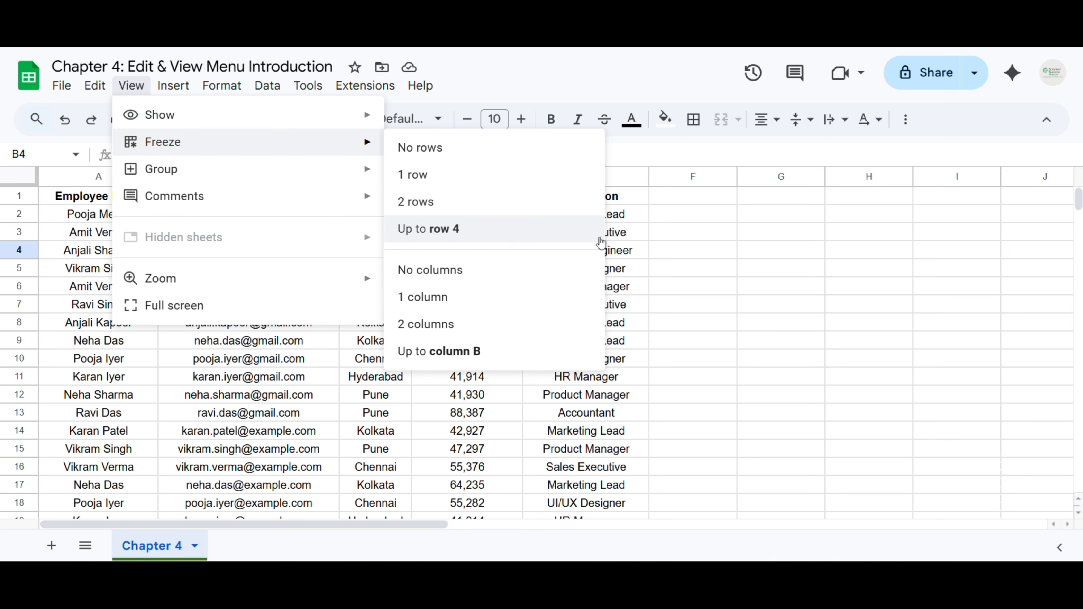
{"action": "left_click", "coordinate": [665, 235]}
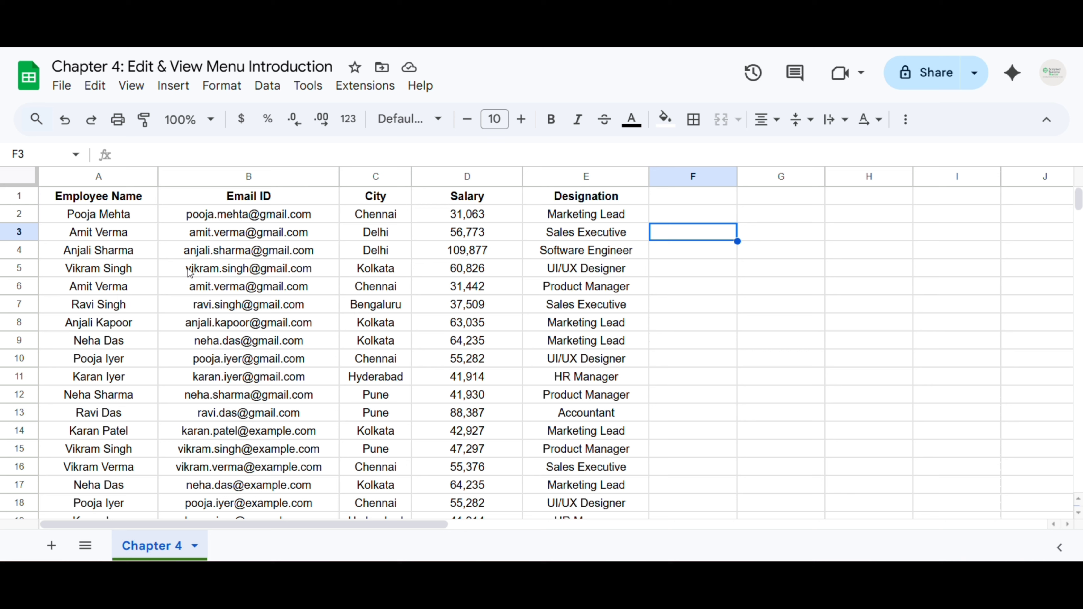
{"action": "left_click", "coordinate": [94, 203]}
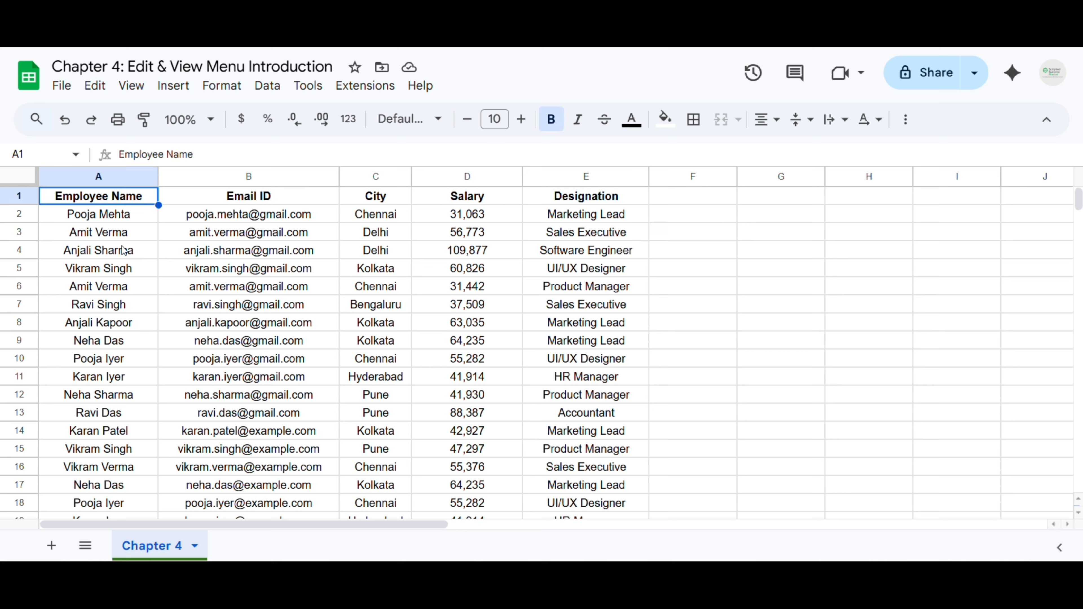
{"action": "left_click", "coordinate": [147, 219]}
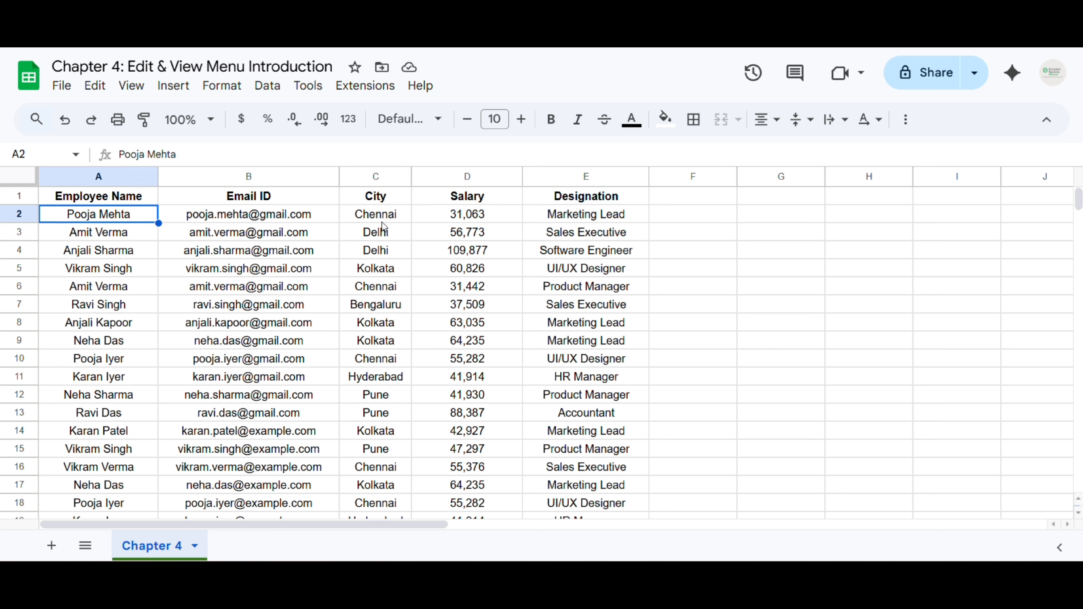
{"action": "left_click", "coordinate": [346, 269]}
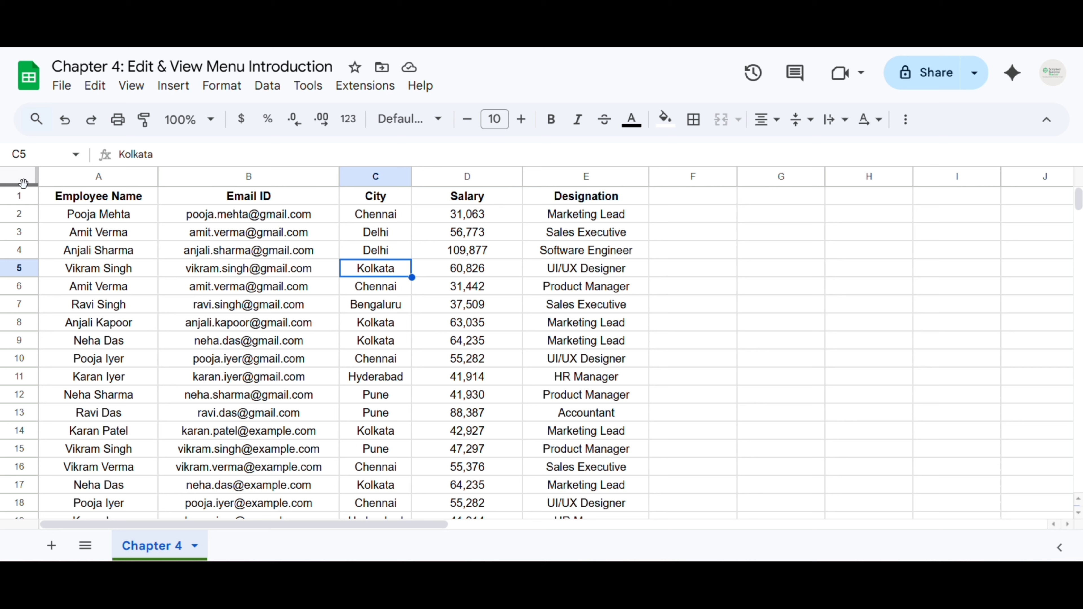
Freeze row 1 with the frozen-row bar, then drag the bar back up to unfreeze it
{"action": "left_click_drag", "start_coordinate": [22, 182], "coordinate": [20, 204]}
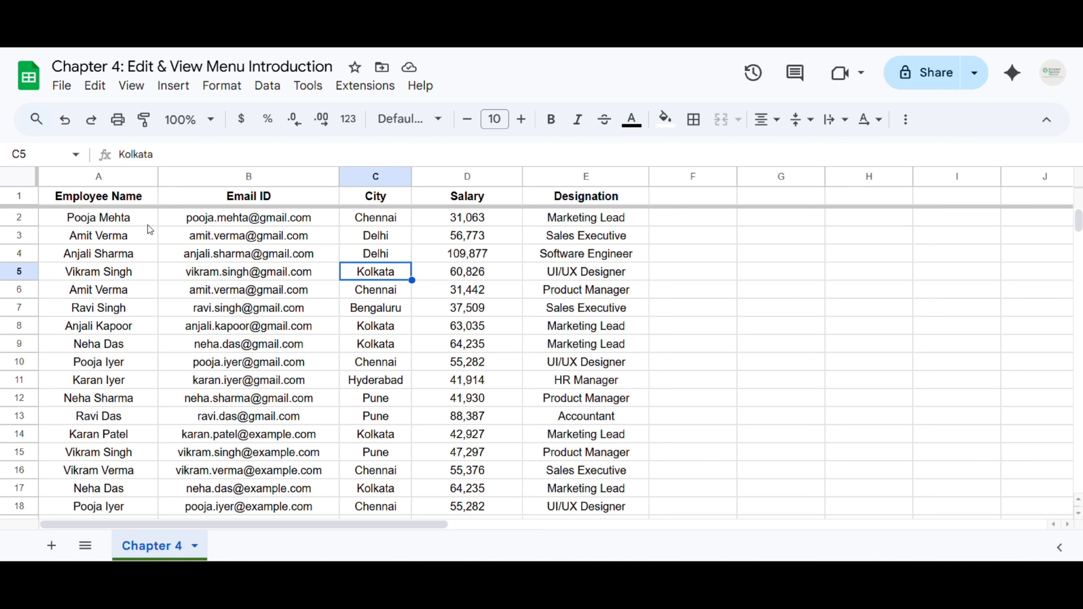
{"action": "scroll", "coordinate": [203, 239], "scroll_direction": "down", "scroll_amount": 5}
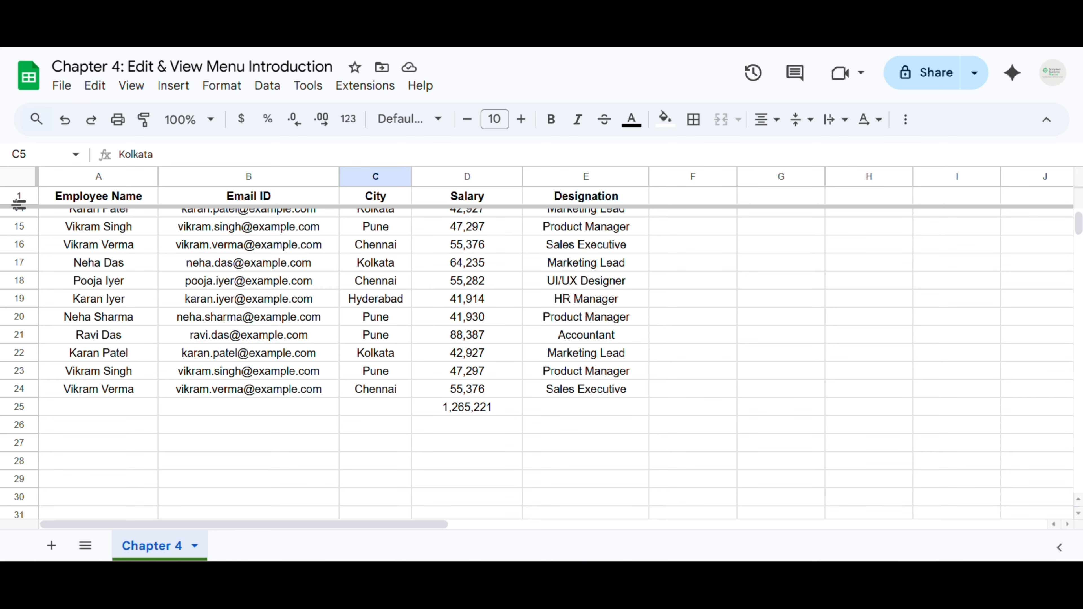
{"action": "left_click_drag", "start_coordinate": [17, 206], "coordinate": [18, 185]}
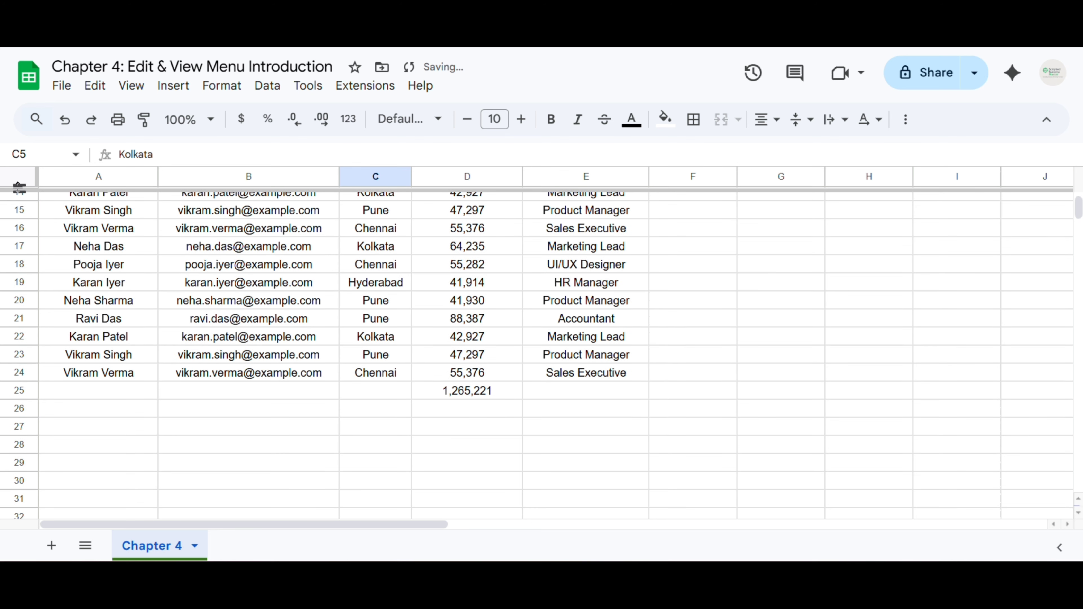
{"action": "scroll", "coordinate": [140, 258], "scroll_direction": "up", "scroll_amount": 2}
{"action": "key", "text": "ctrl+z"}
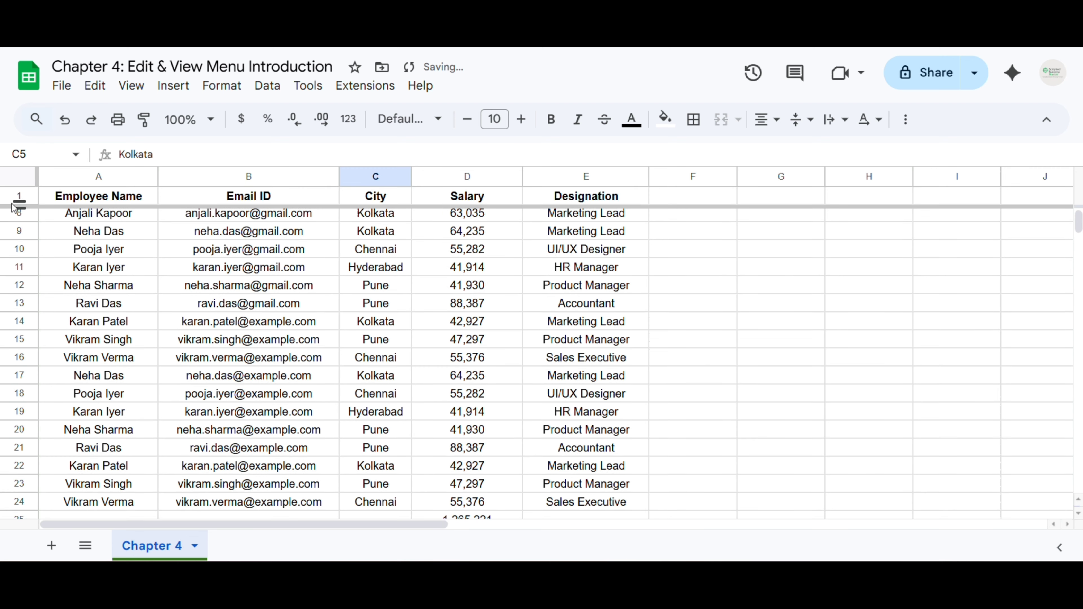
{"action": "scroll", "coordinate": [55, 238], "scroll_direction": "up", "scroll_amount": 2}
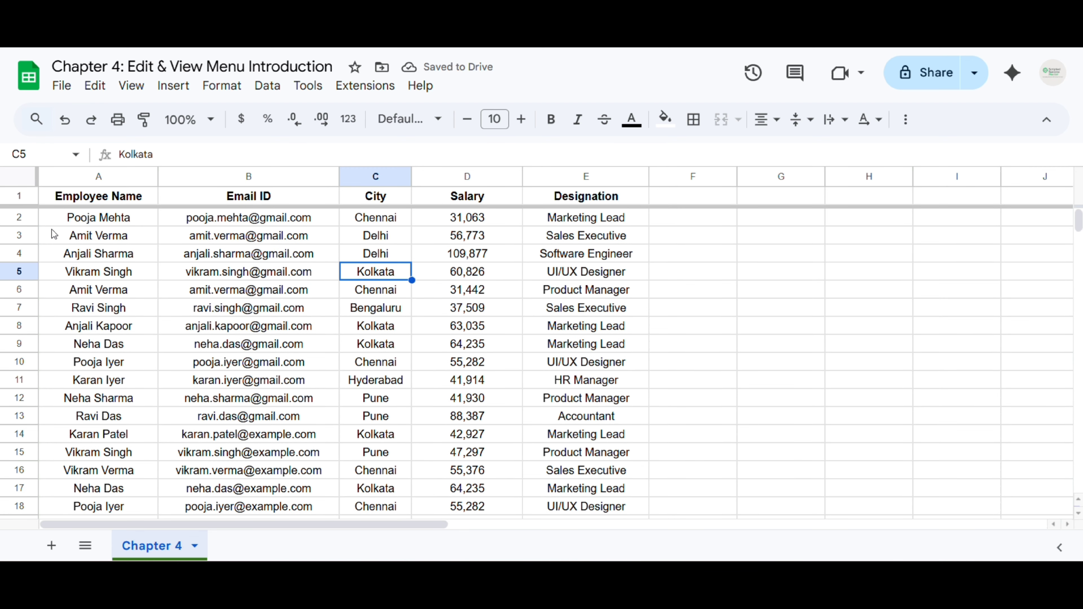
{"action": "left_click_drag", "start_coordinate": [22, 205], "coordinate": [20, 192]}
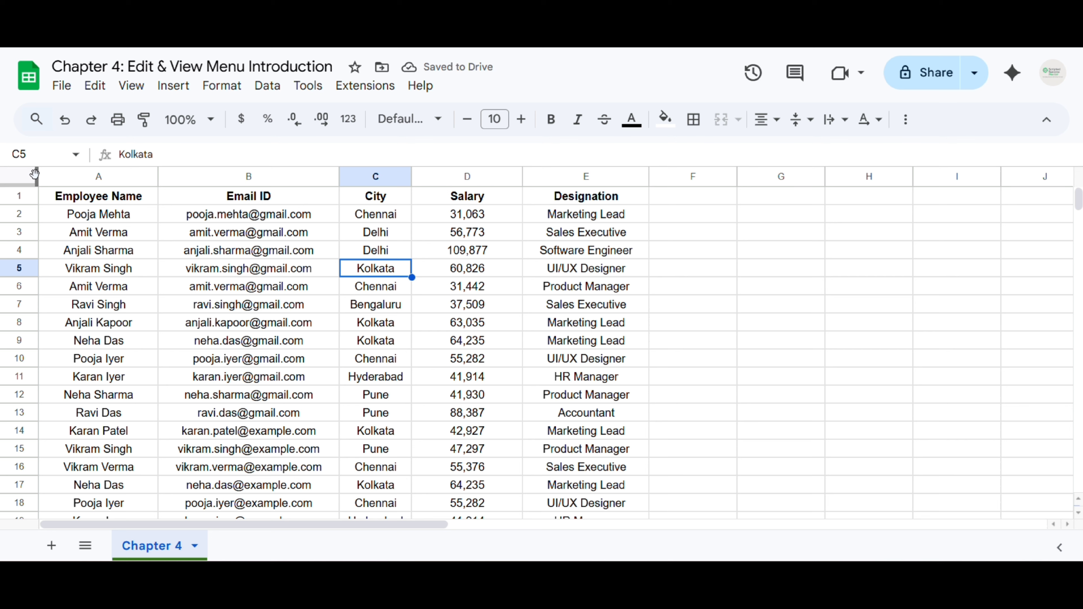
{"action": "left_click_drag", "start_coordinate": [35, 173], "coordinate": [160, 177]}
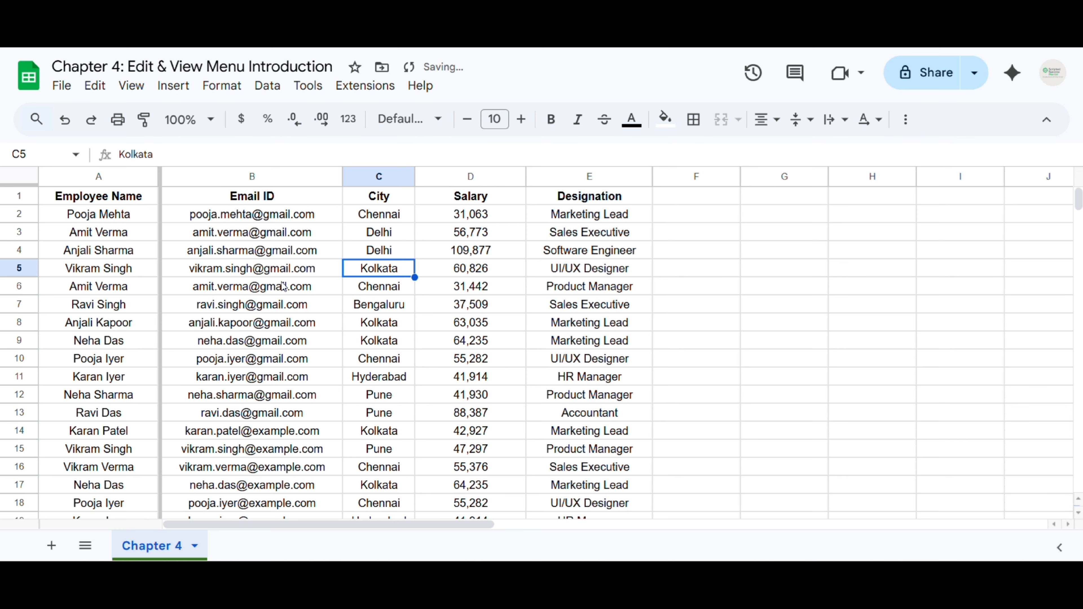
{"action": "left_click_drag", "start_coordinate": [241, 529], "coordinate": [201, 527]}
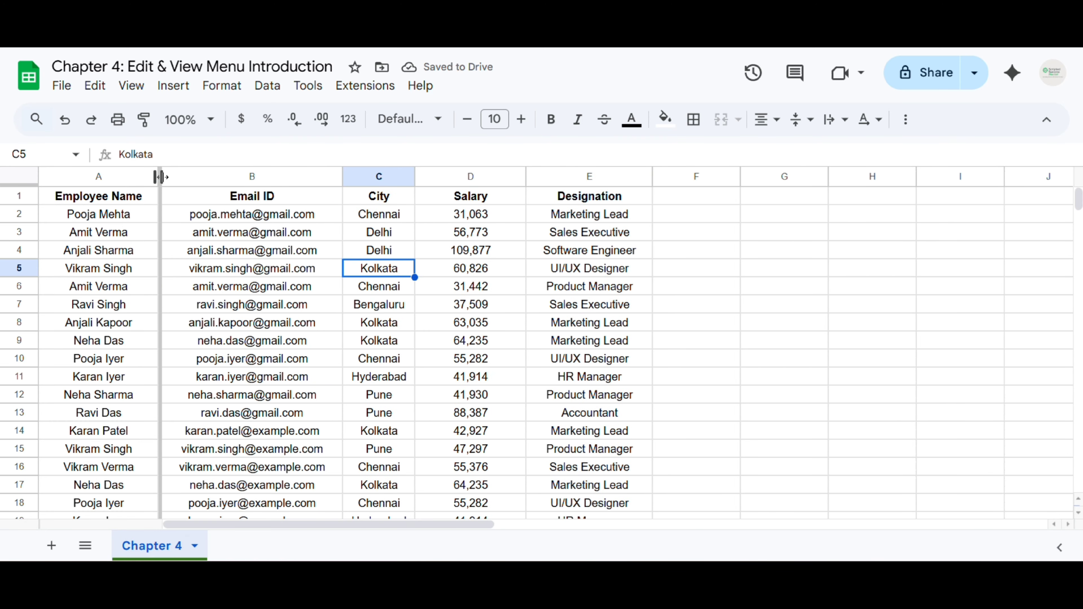
{"action": "left_click_drag", "start_coordinate": [157, 176], "coordinate": [410, 177]}
{"action": "key", "text": "ctrl+z"}
{"action": "left_click_drag", "start_coordinate": [160, 176], "coordinate": [403, 175]}
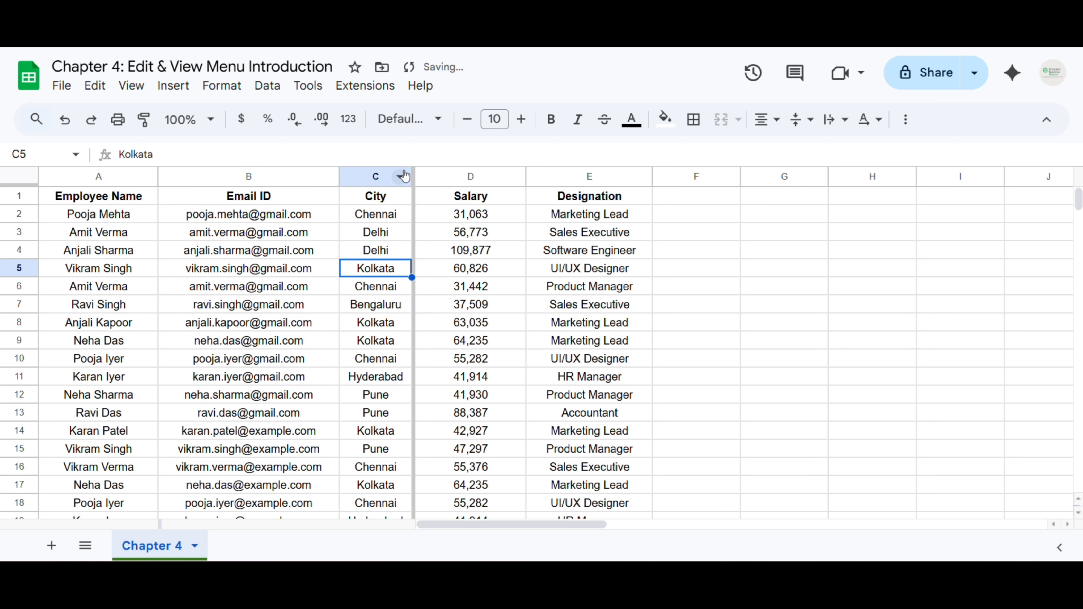
{"action": "left_click_drag", "start_coordinate": [464, 523], "coordinate": [426, 520]}
{"action": "left_click_drag", "start_coordinate": [412, 173], "coordinate": [37, 175]}
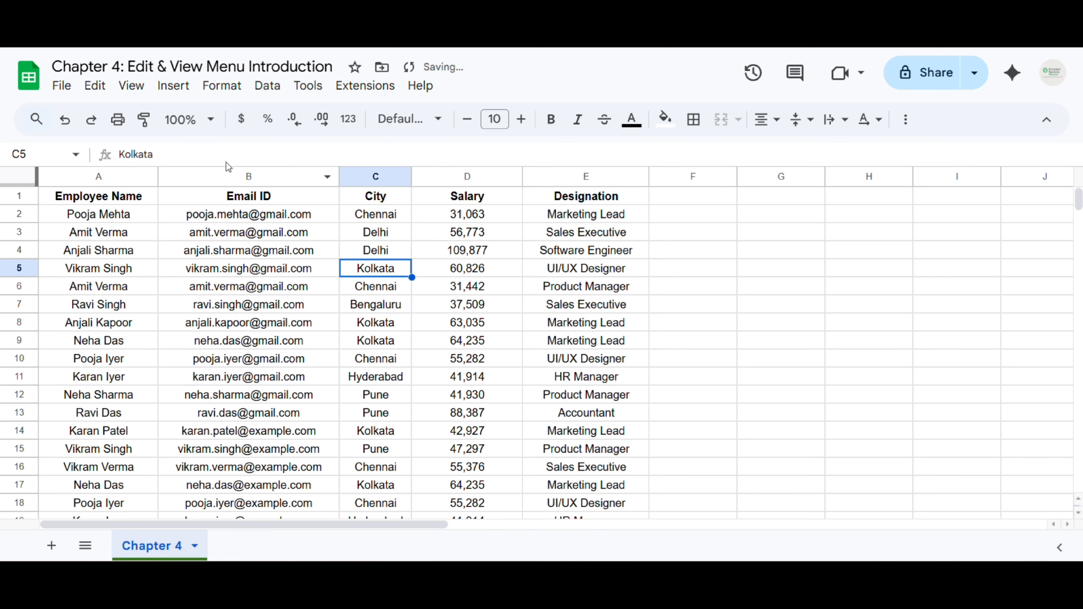
{"action": "left_click", "coordinate": [132, 86]}
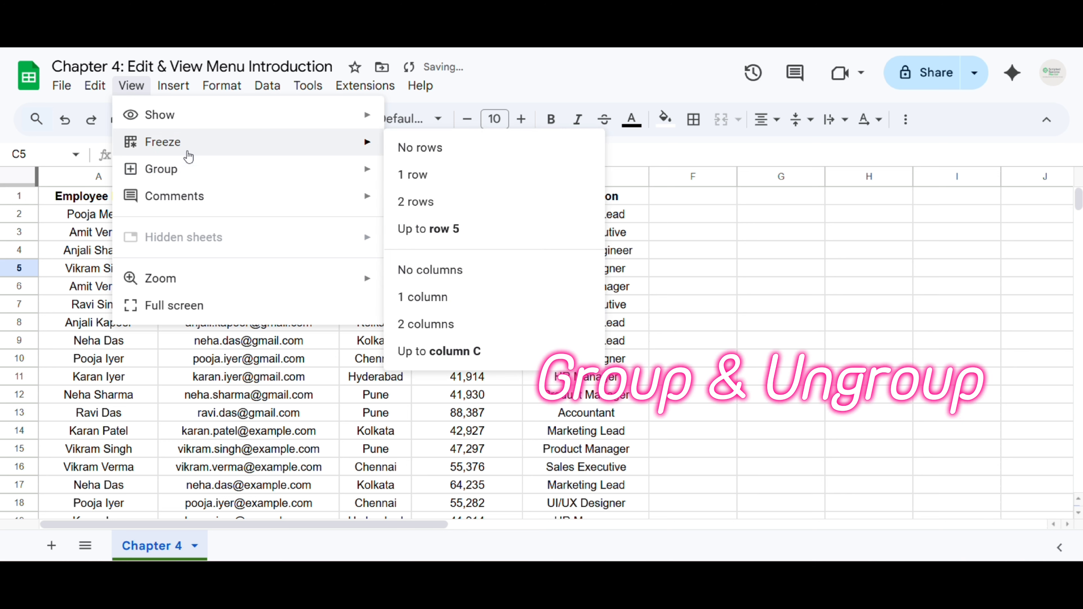
{"action": "mouse_move", "coordinate": [187, 181]}
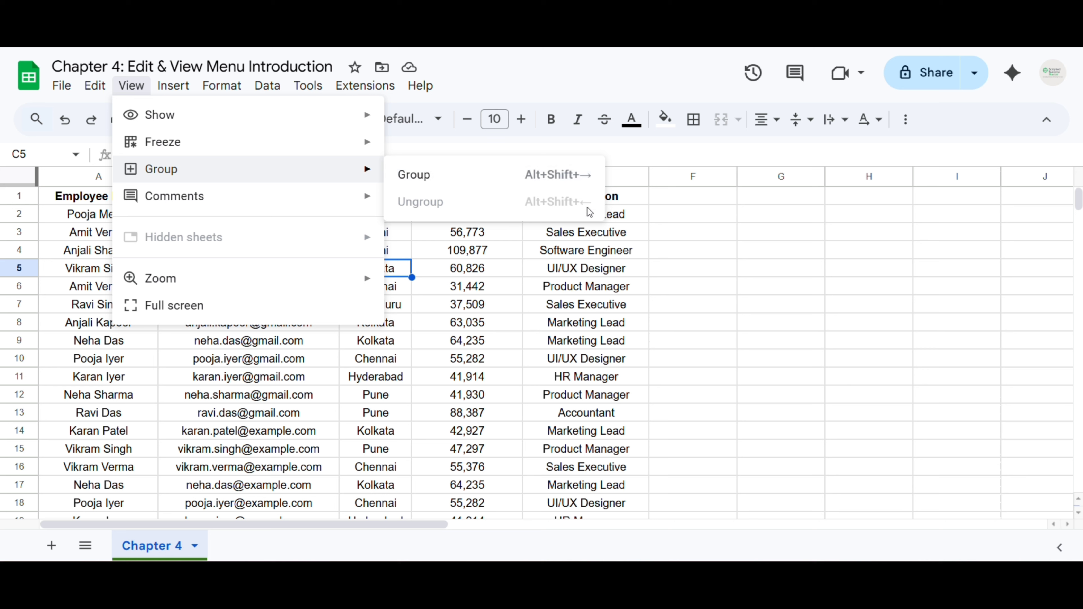
{"action": "left_click", "coordinate": [416, 254]}
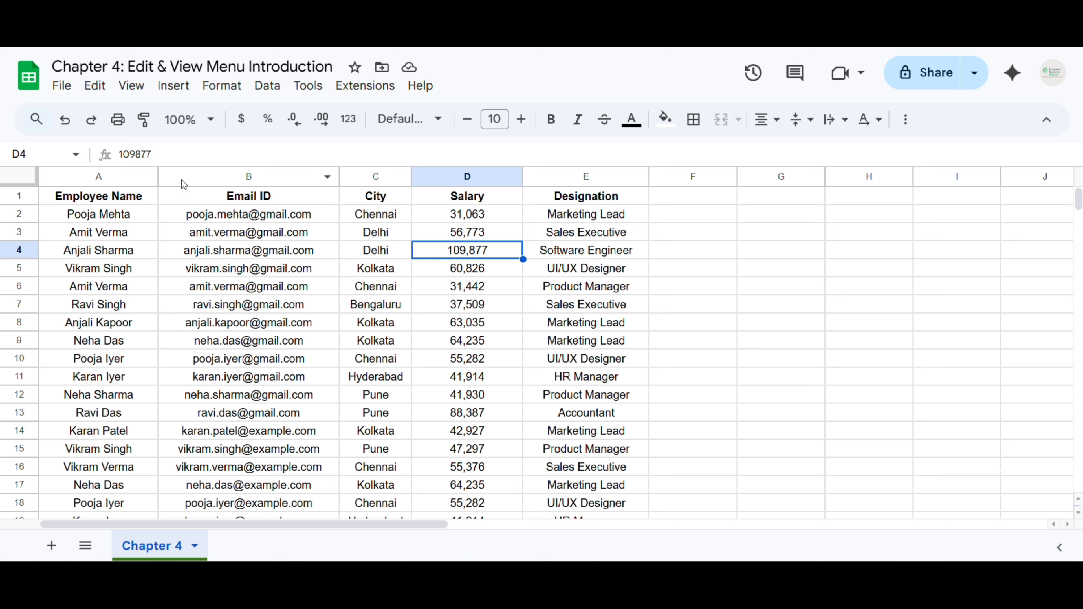
{"action": "left_click_drag", "start_coordinate": [191, 179], "coordinate": [427, 173]}
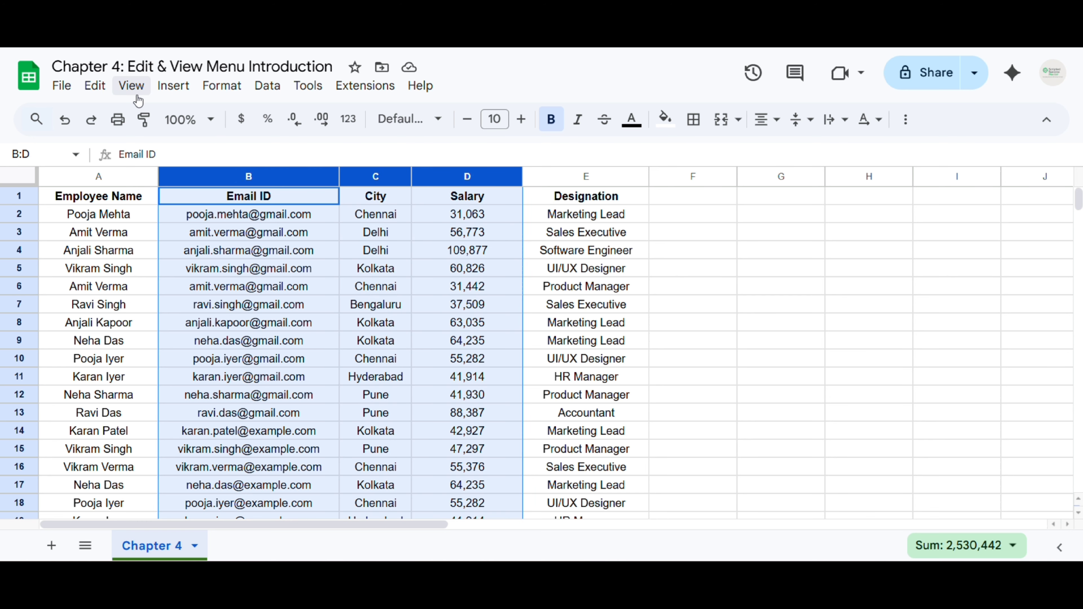
{"action": "left_click", "coordinate": [131, 86]}
{"action": "mouse_move", "coordinate": [366, 177]}
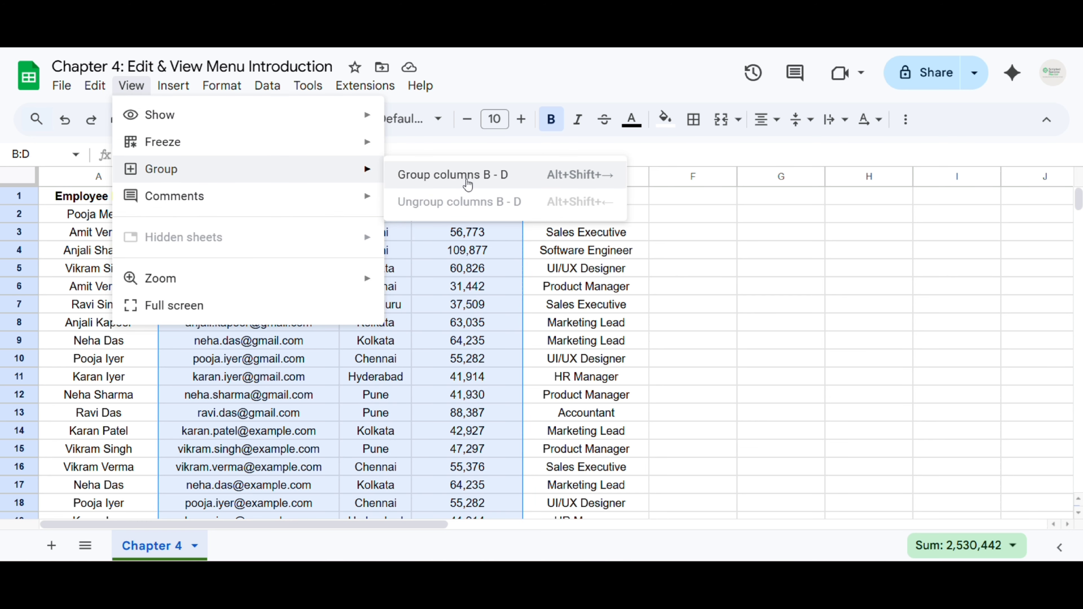
{"action": "left_click", "coordinate": [464, 175]}
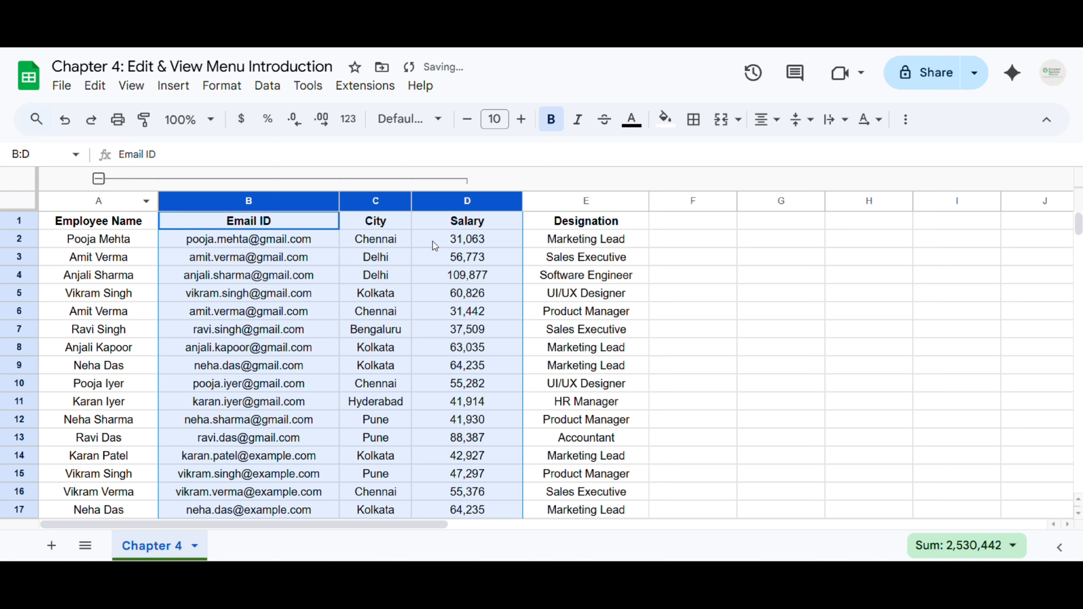
{"action": "left_click", "coordinate": [98, 180]}
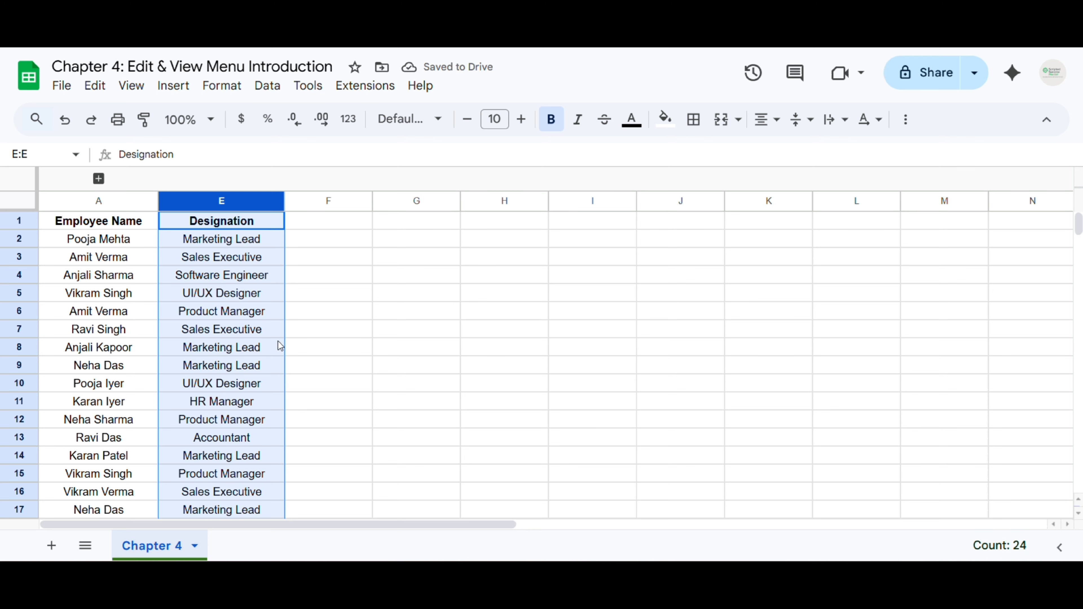
{"action": "scroll", "coordinate": [214, 370], "scroll_direction": "down", "scroll_amount": 3}
{"action": "scroll", "coordinate": [211, 387], "scroll_direction": "up", "scroll_amount": 3}
{"action": "left_click", "coordinate": [98, 179]}
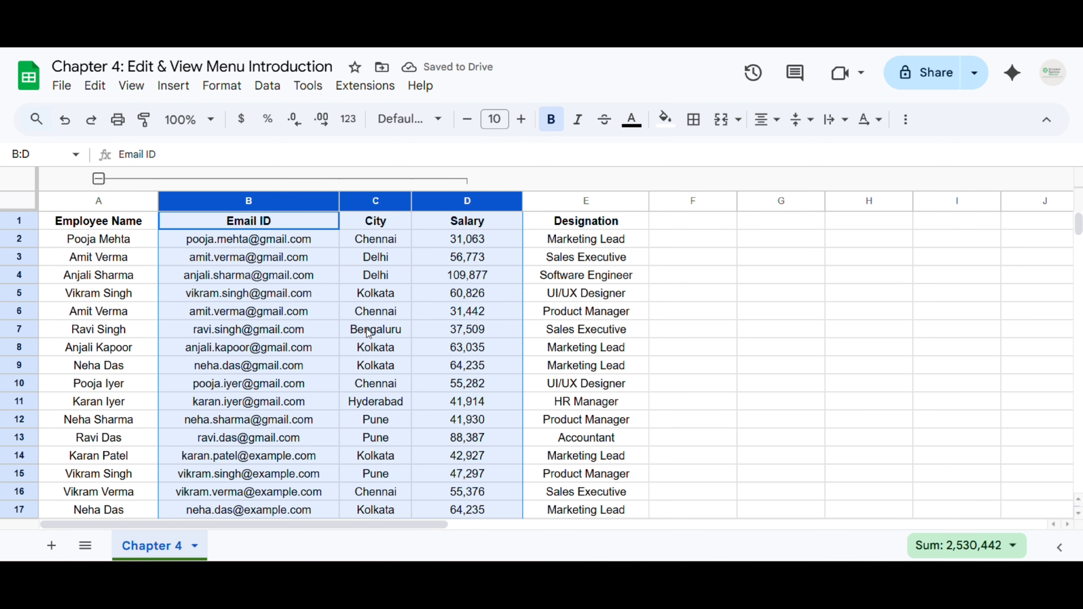
{"action": "key", "text": "ctrl+z"}
{"action": "key", "text": "ctrl+z"}
{"action": "key", "text": "ctrl+z"}
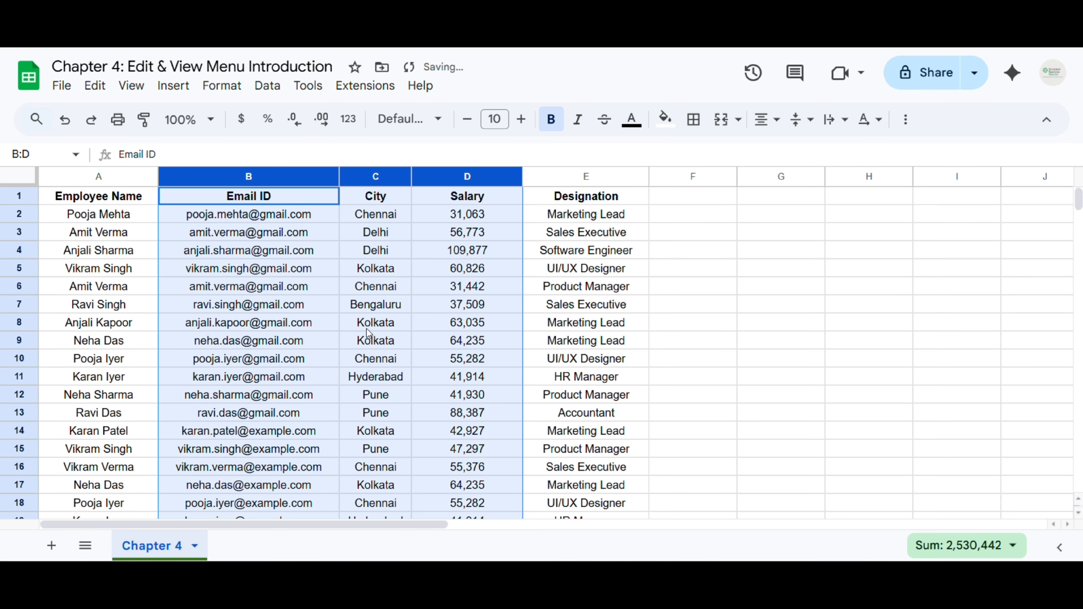
{"action": "left_click", "coordinate": [210, 250]}
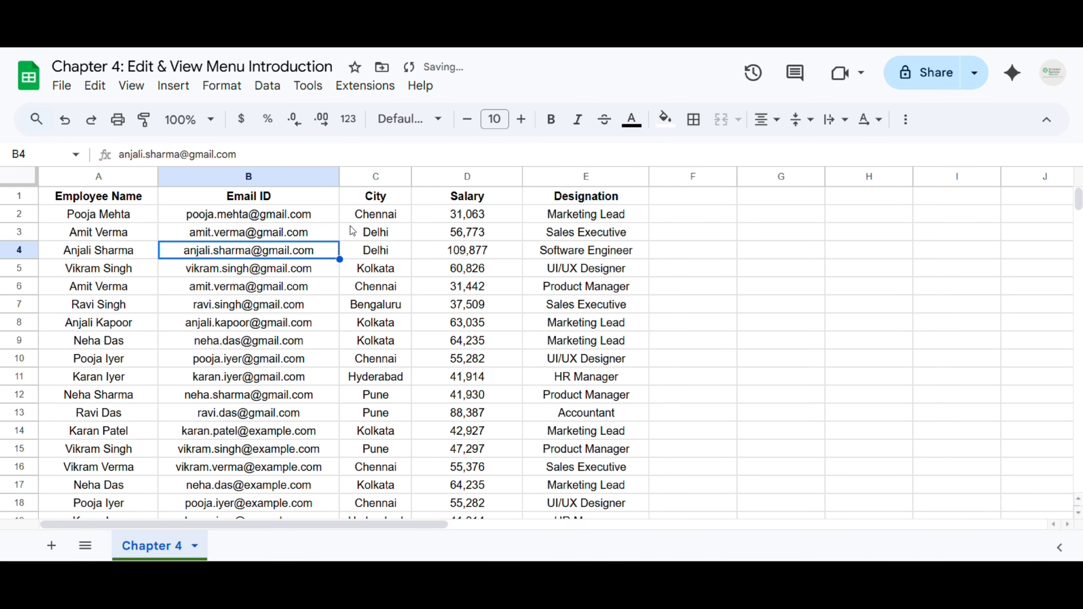
{"action": "left_click_drag", "start_coordinate": [294, 524], "coordinate": [203, 531]}
Group rows 4–8, then collapse and expand the group
{"action": "left_click", "coordinate": [28, 250]}
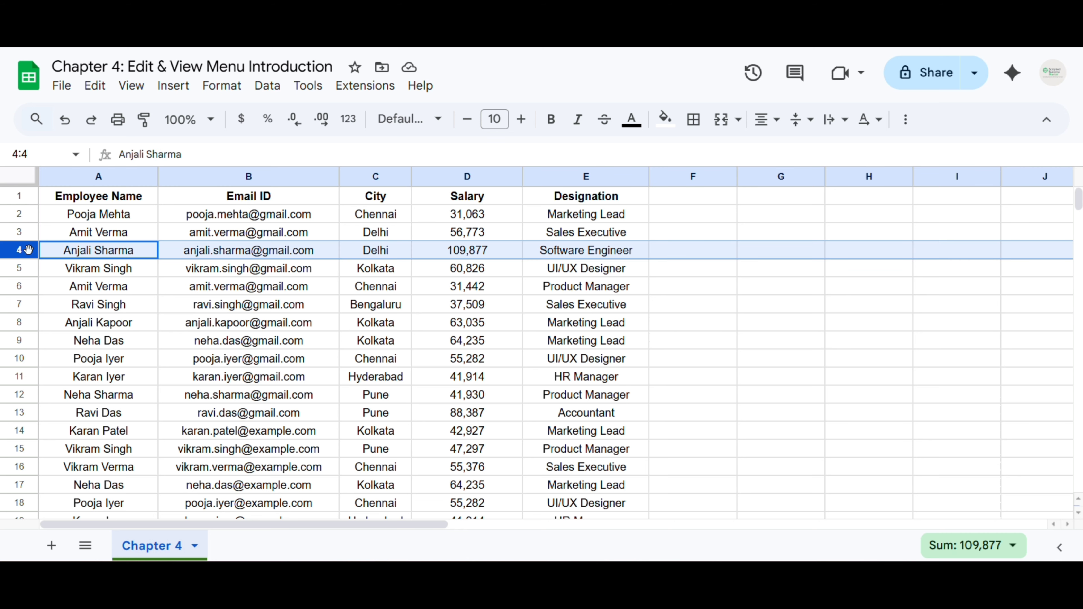
{"action": "left_click_drag", "start_coordinate": [28, 250], "coordinate": [19, 323]}
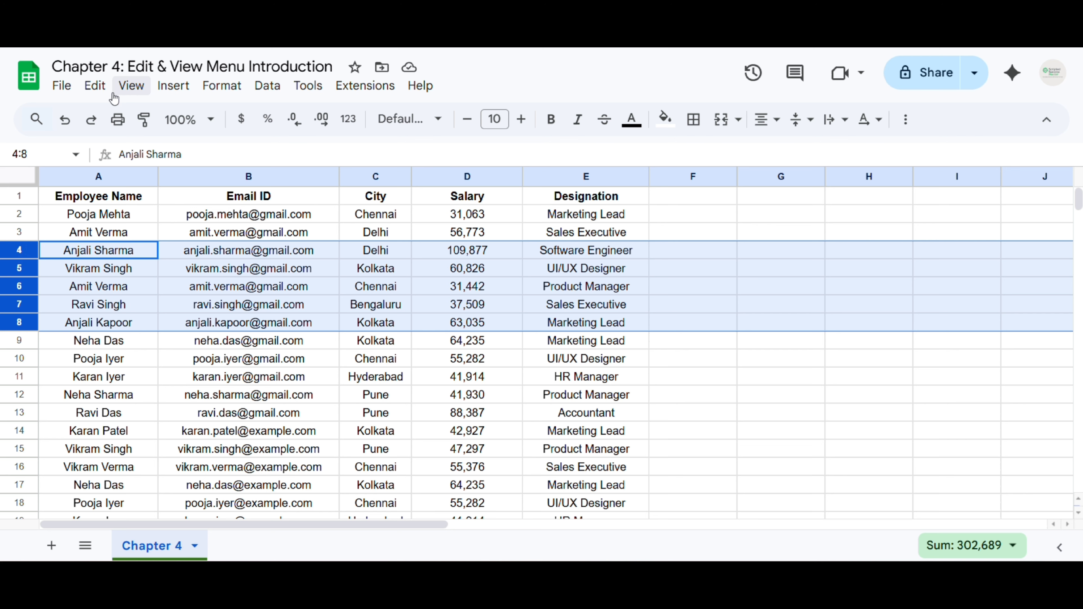
{"action": "left_click", "coordinate": [128, 87]}
{"action": "mouse_move", "coordinate": [327, 172]}
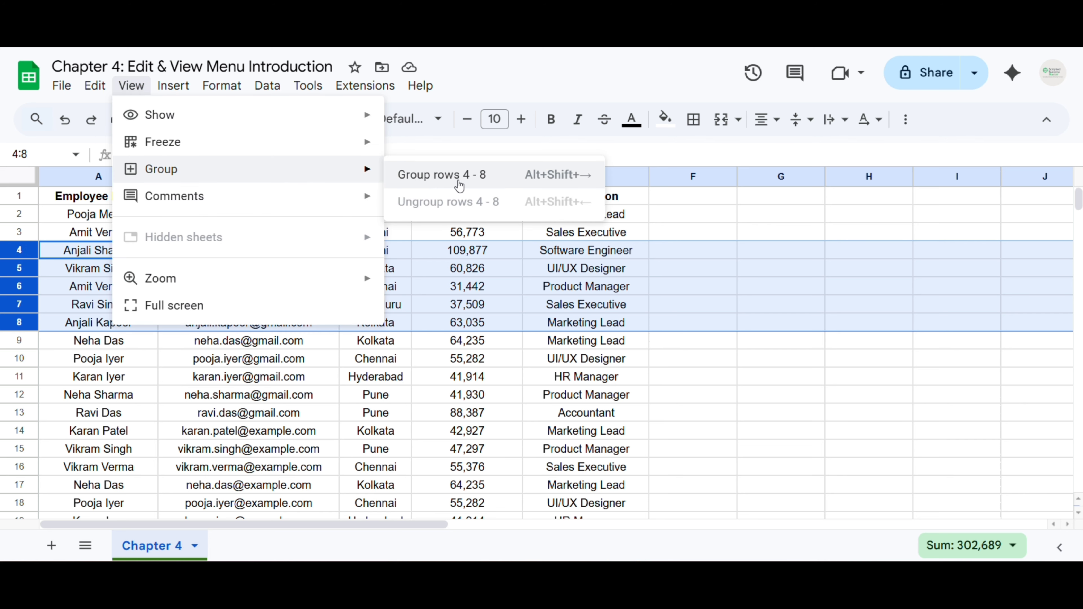
{"action": "left_click", "coordinate": [443, 175]}
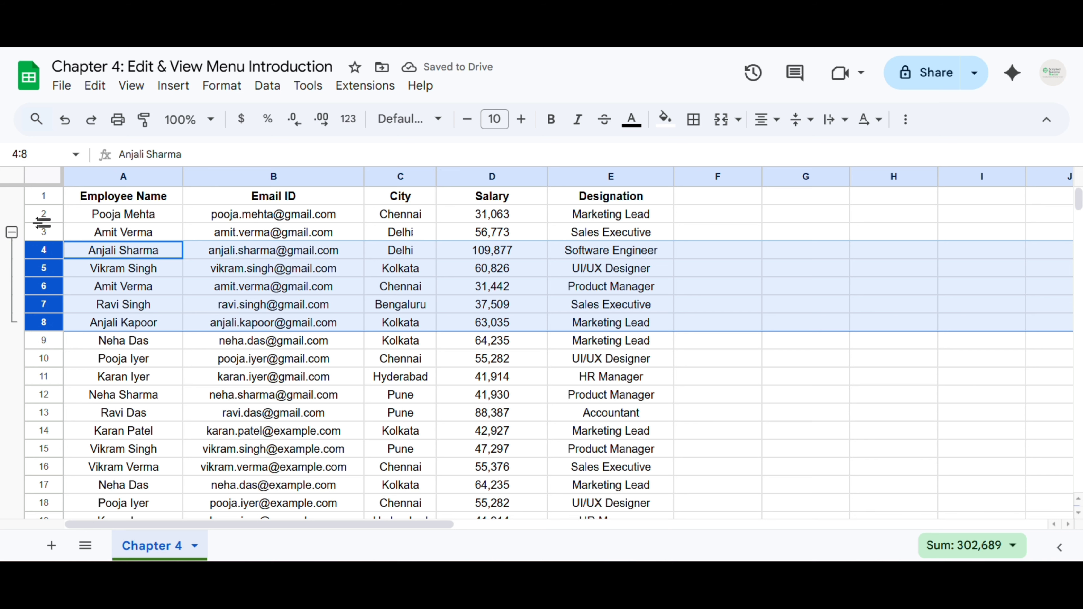
{"action": "left_click", "coordinate": [12, 232]}
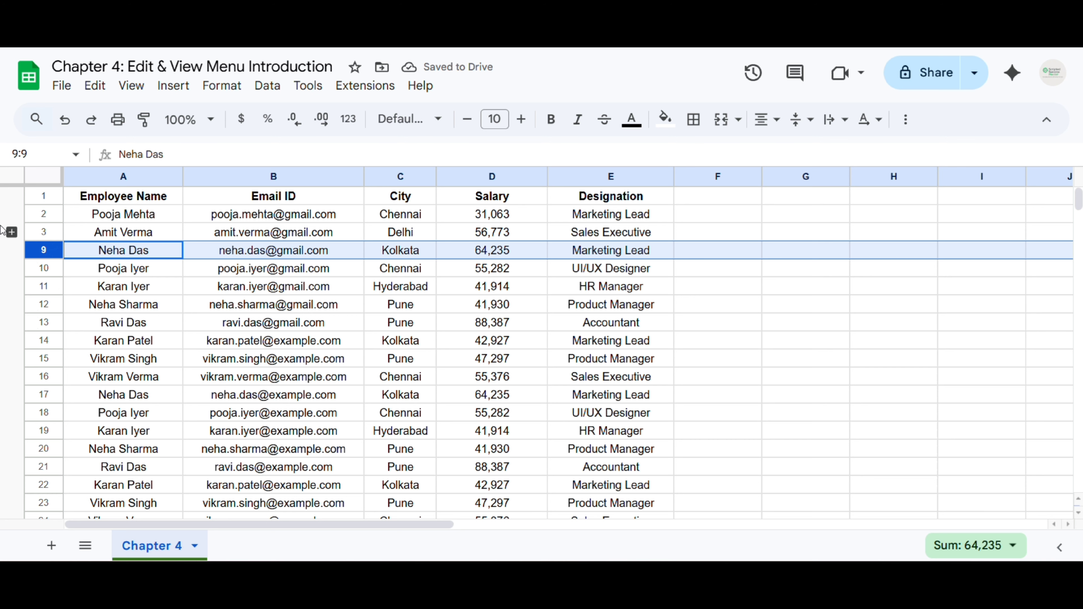
{"action": "left_click", "coordinate": [11, 233]}
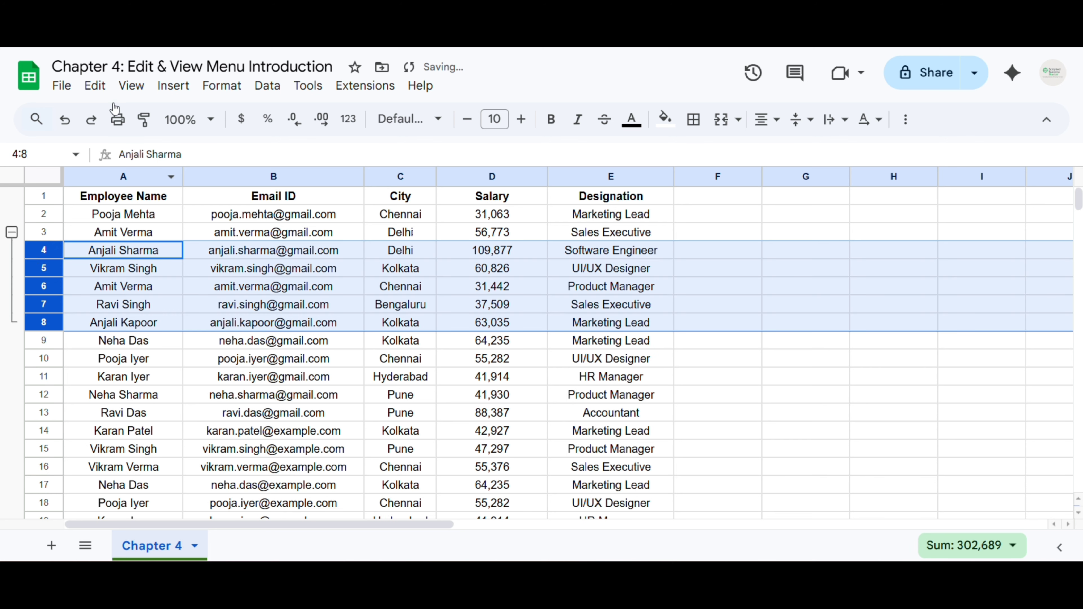
Ungroup rows 4–8 from View > Group and select B4 to clear the row selection
{"action": "left_click", "coordinate": [95, 86]}
{"action": "mouse_move", "coordinate": [131, 85]}
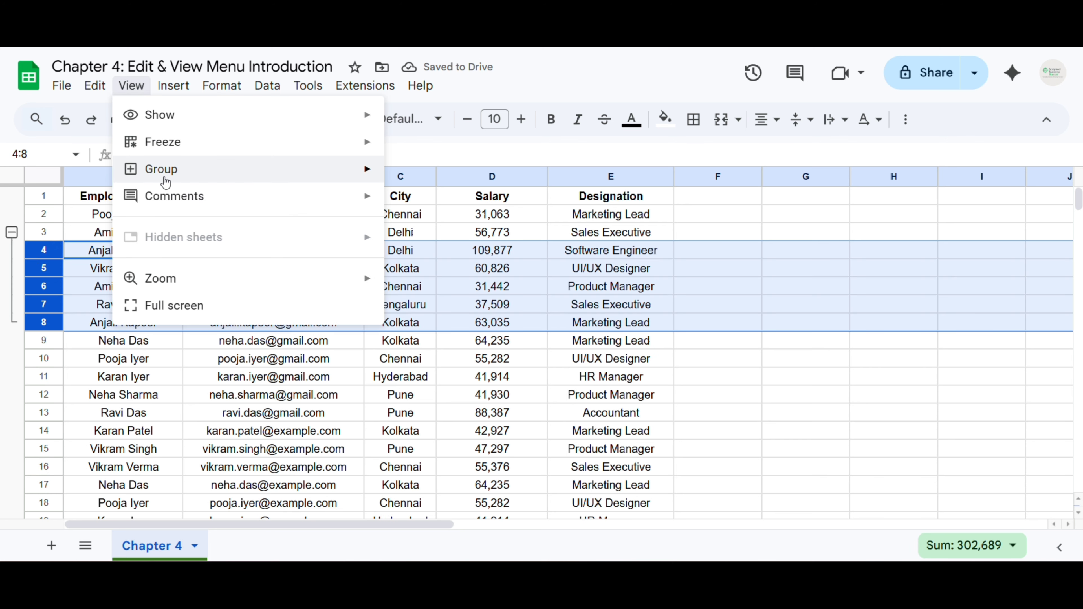
{"action": "mouse_move", "coordinate": [166, 182]}
{"action": "left_click", "coordinate": [420, 213]}
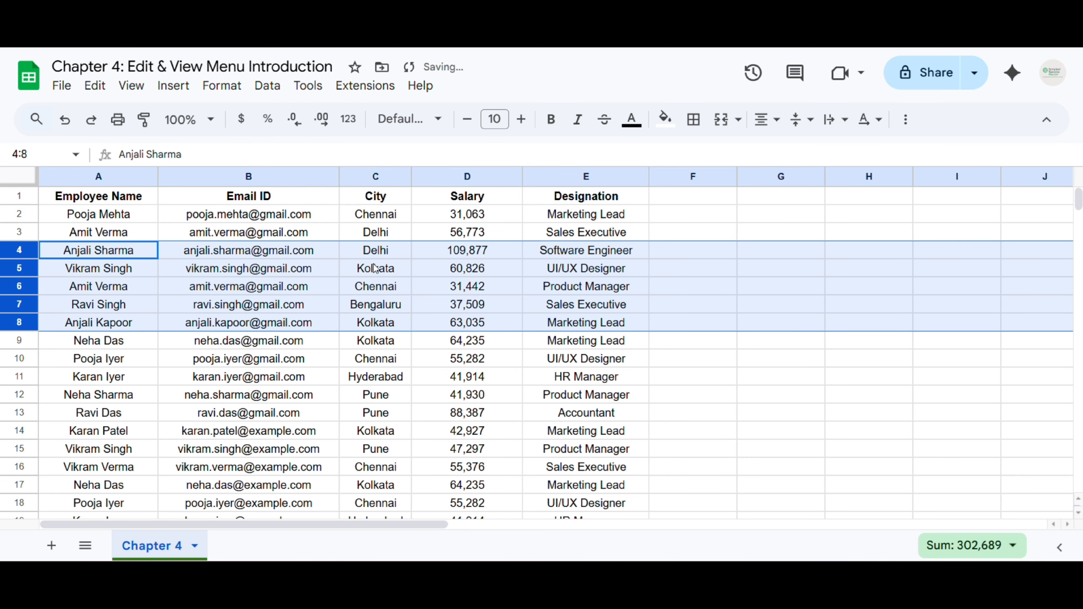
{"action": "left_click", "coordinate": [167, 249]}
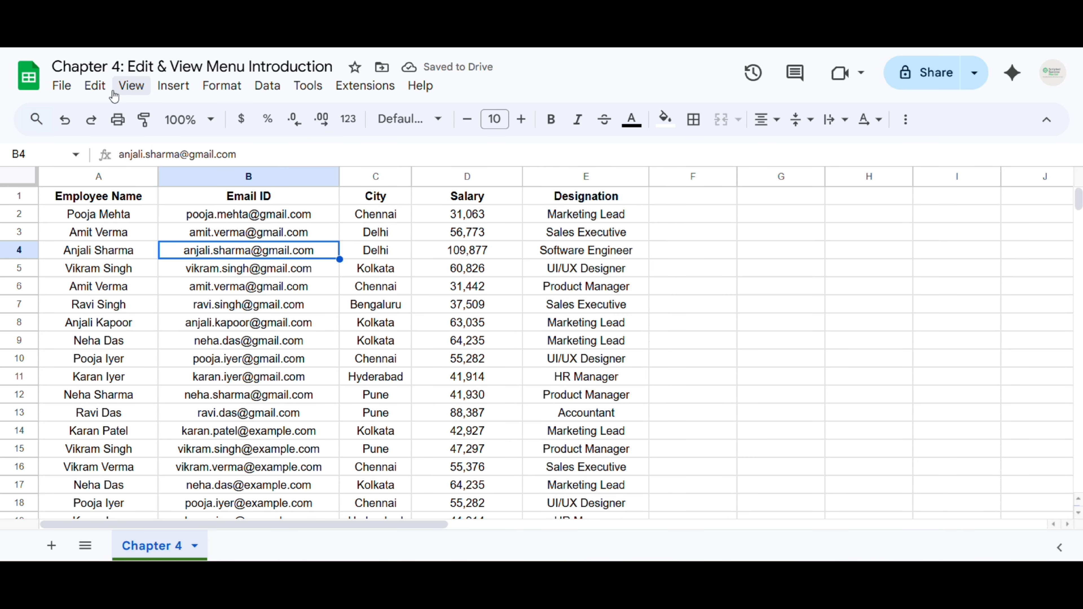
{"action": "left_click", "coordinate": [131, 87]}
{"action": "mouse_move", "coordinate": [291, 200]}
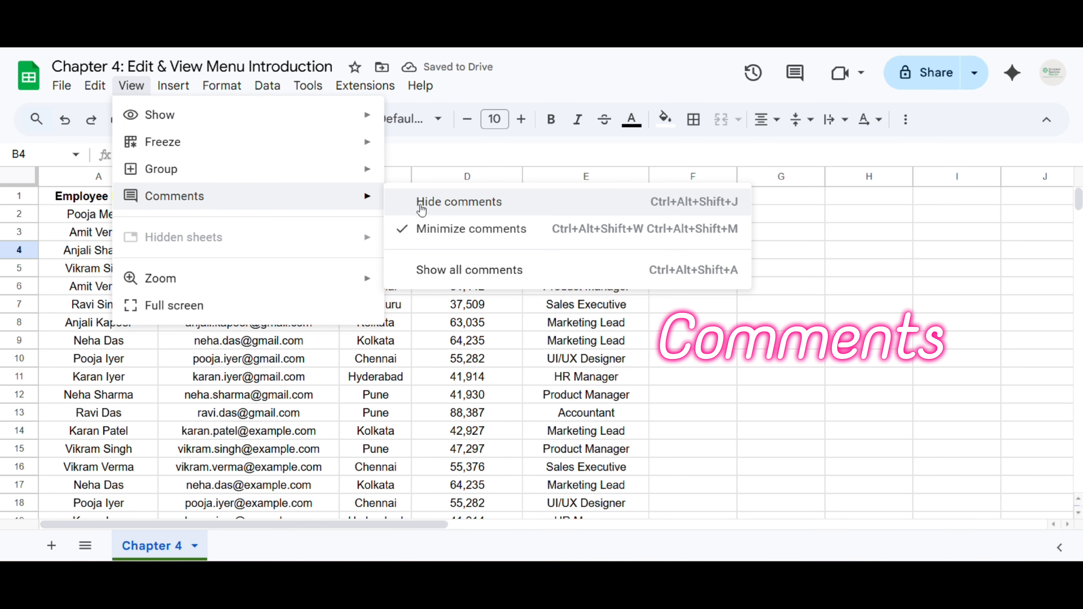
{"action": "left_click", "coordinate": [376, 376]}
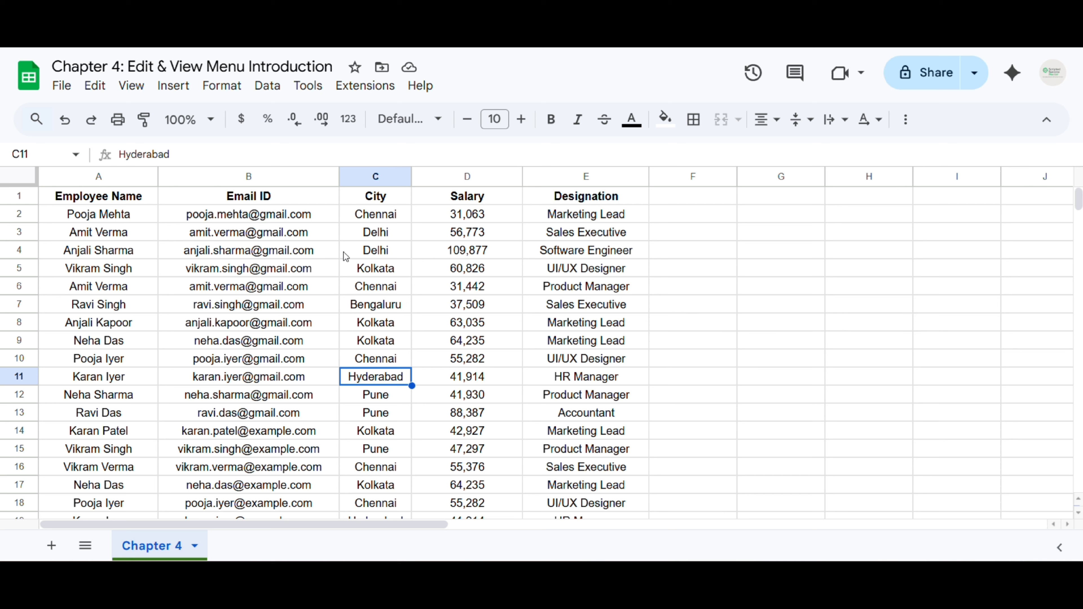
{"action": "right_click", "coordinate": [375, 253]}
{"action": "scroll", "coordinate": [479, 442], "scroll_direction": "down", "scroll_amount": 3}
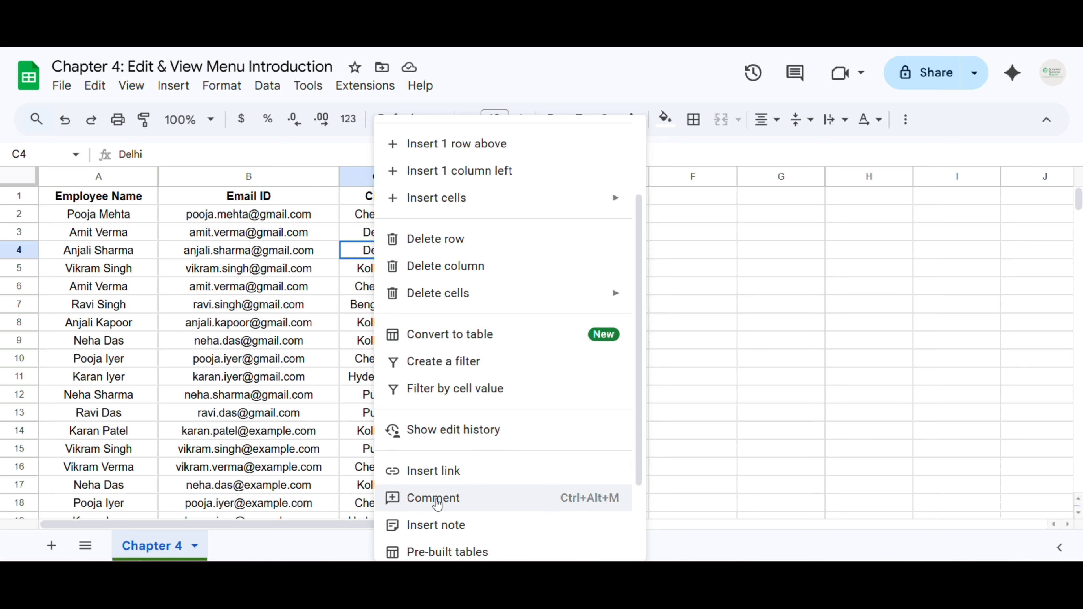
{"action": "left_click", "coordinate": [437, 499]}
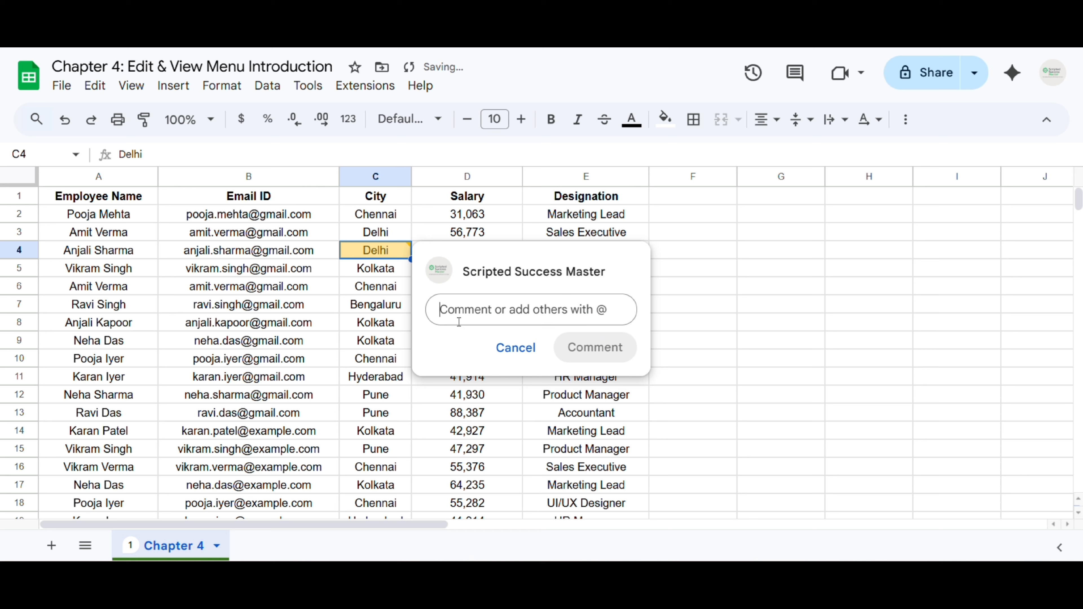
{"action": "key", "text": "Escape"}
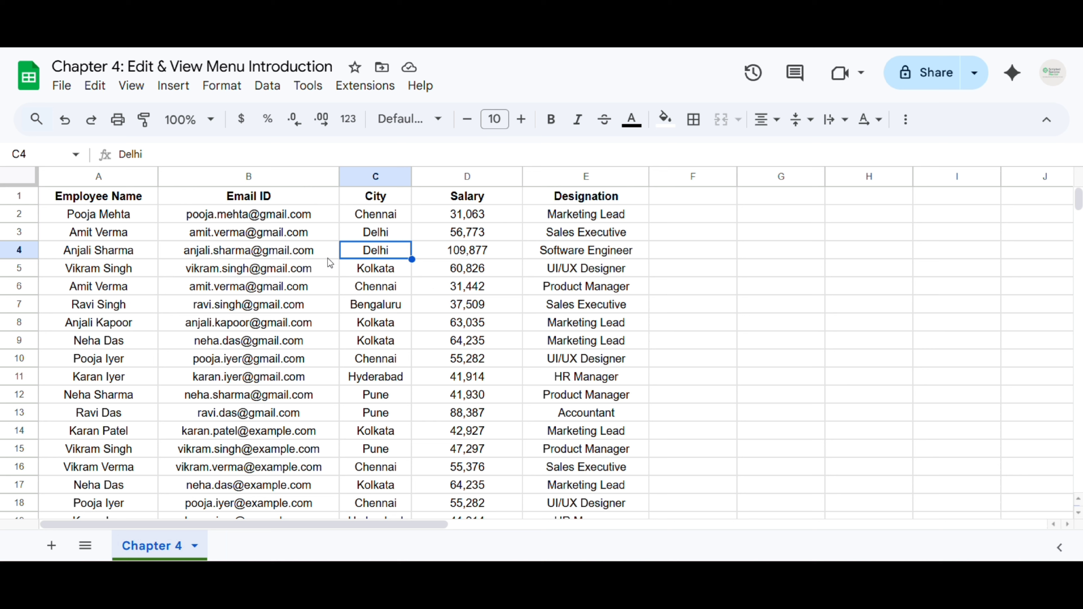
{"action": "left_click", "coordinate": [471, 253]}
{"action": "right_click", "coordinate": [468, 255]}
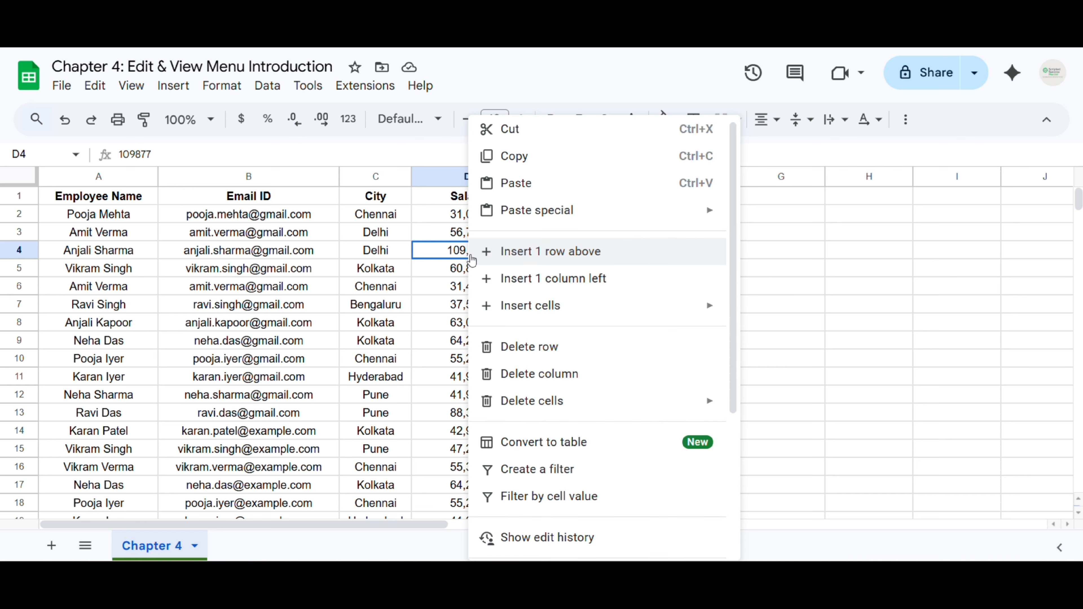
{"action": "scroll", "coordinate": [535, 480], "scroll_direction": "down", "scroll_amount": 3}
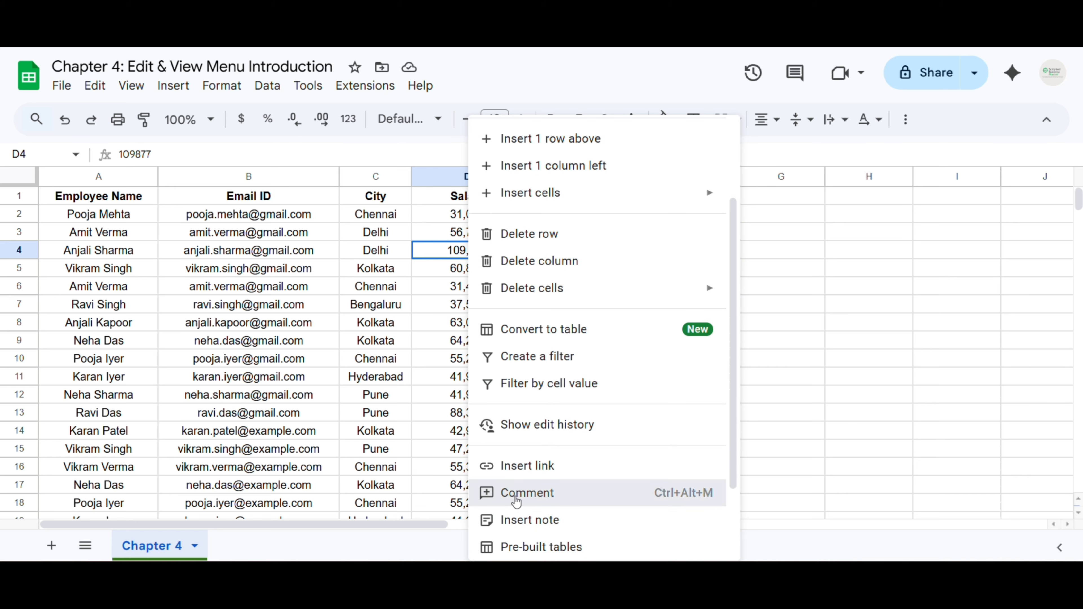
{"action": "left_click", "coordinate": [515, 497]}
{"action": "type", "text": "@"}
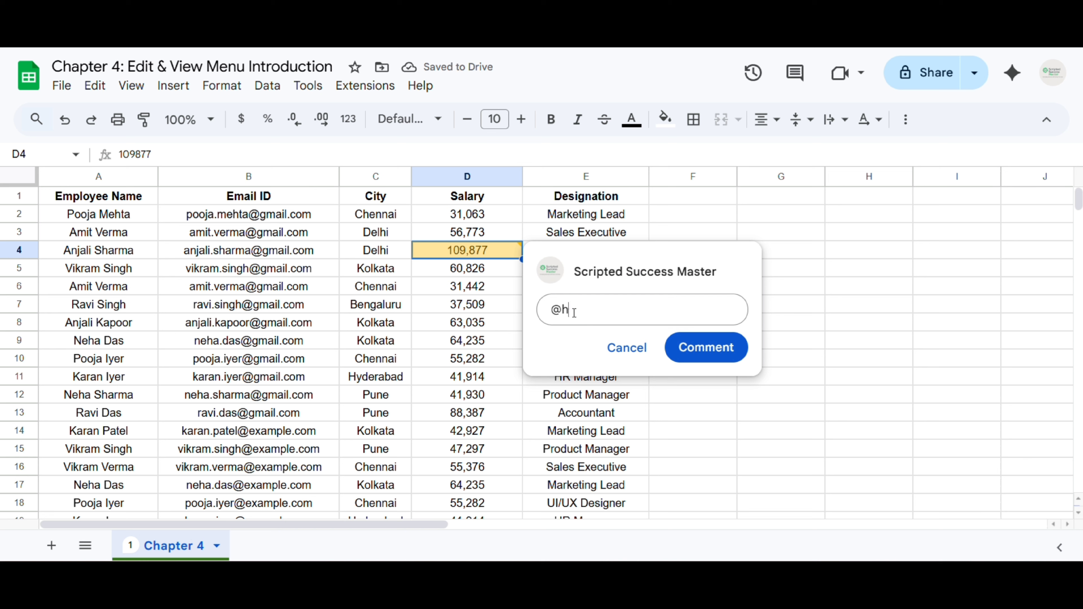
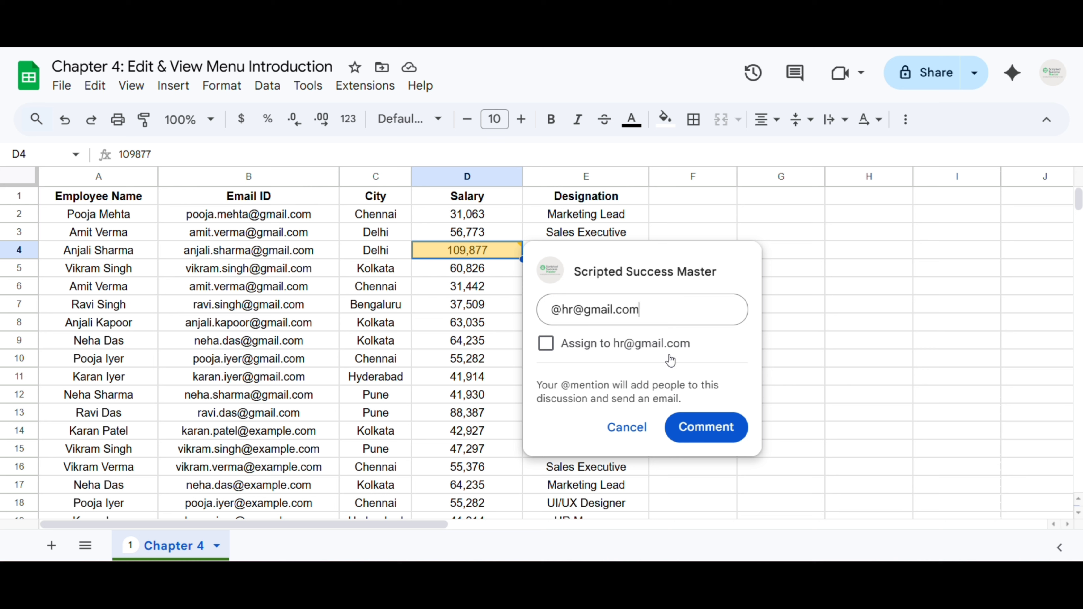
{"action": "left_click", "coordinate": [547, 344]}
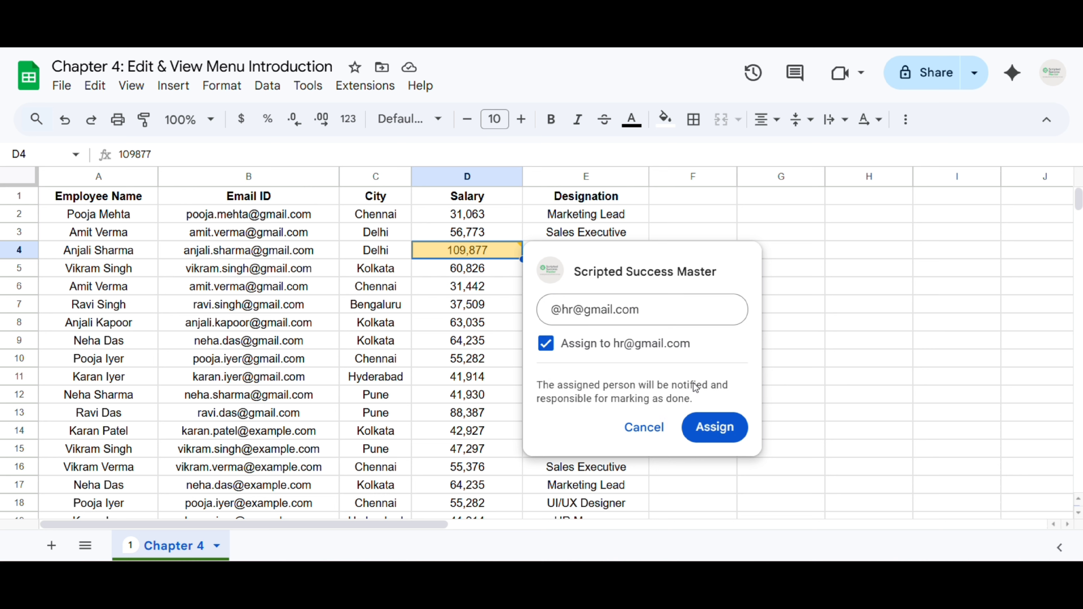
{"action": "left_click", "coordinate": [670, 309]}
{"action": "type", "text": "Pls check"}
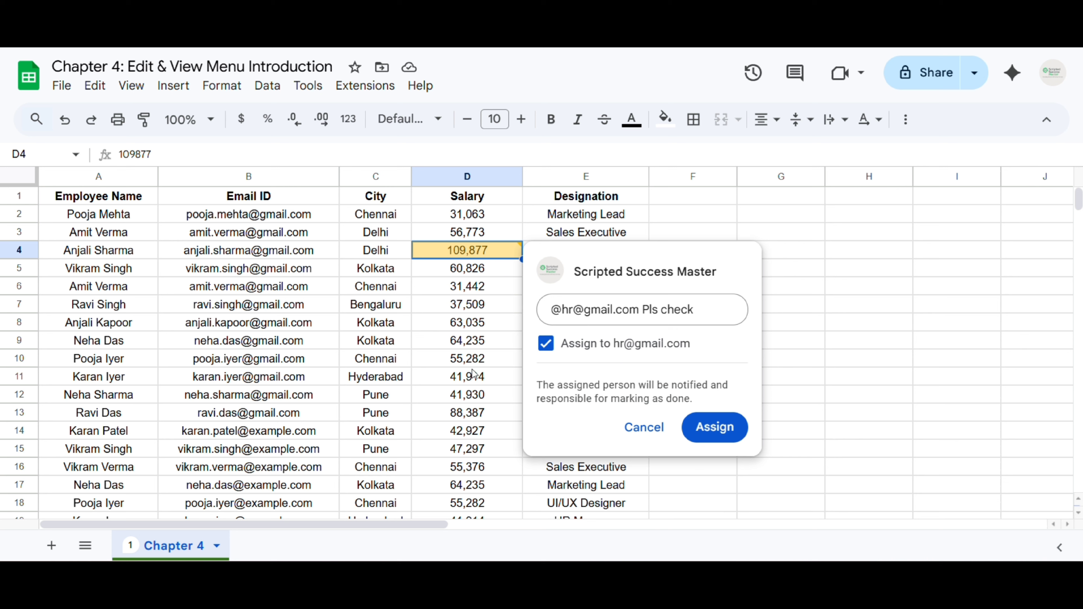
{"action": "left_click", "coordinate": [645, 428]}
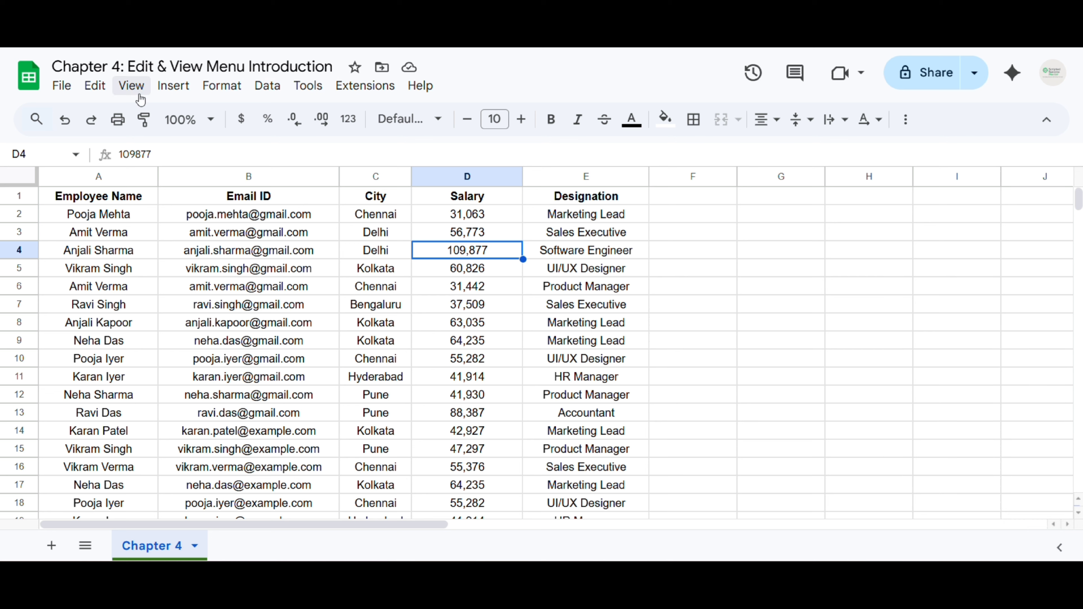
{"action": "left_click", "coordinate": [131, 85]}
{"action": "mouse_move", "coordinate": [298, 294]}
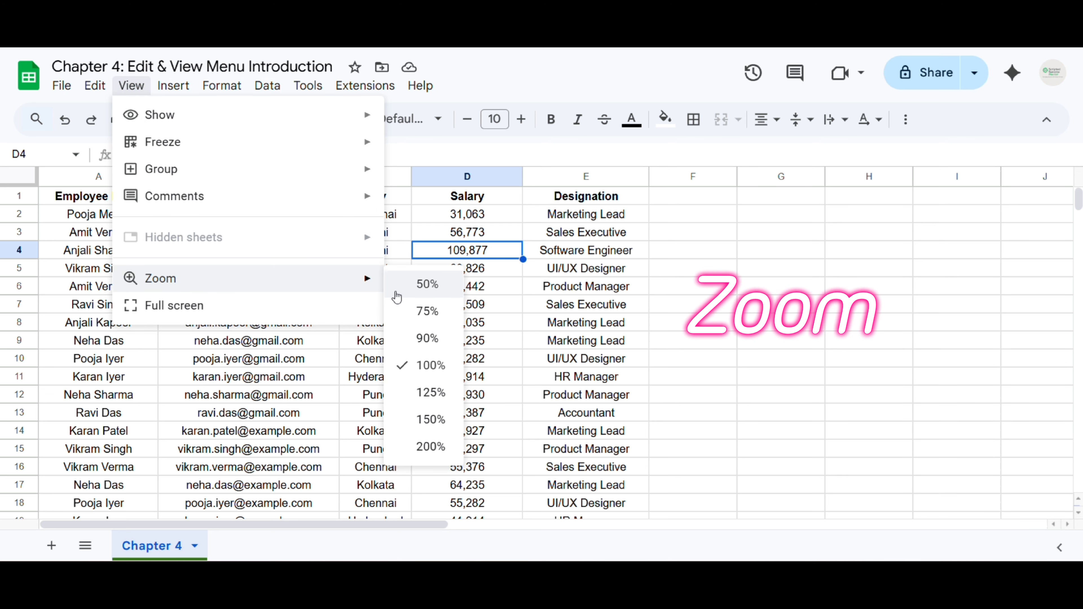
{"action": "left_click", "coordinate": [589, 204]}
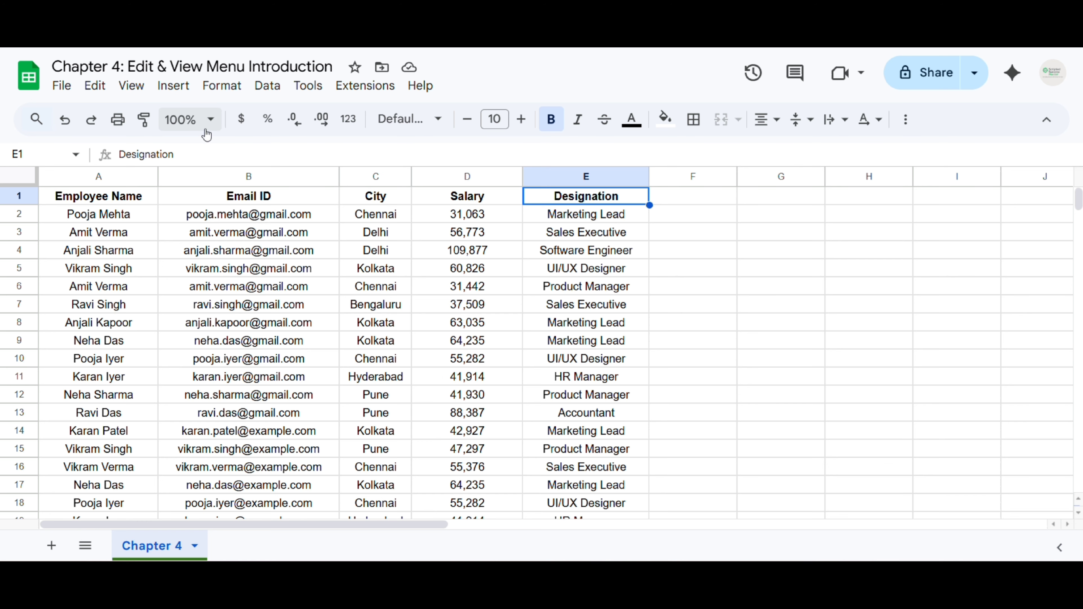
{"action": "left_click", "coordinate": [209, 121]}
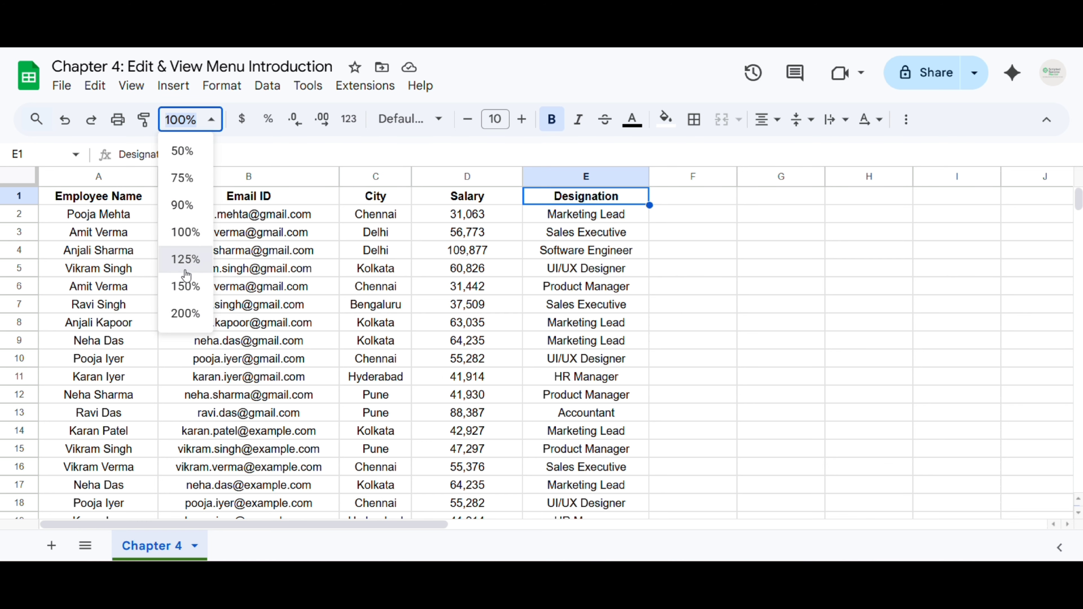
{"action": "left_click", "coordinate": [190, 270]}
{"action": "left_click", "coordinate": [199, 122]}
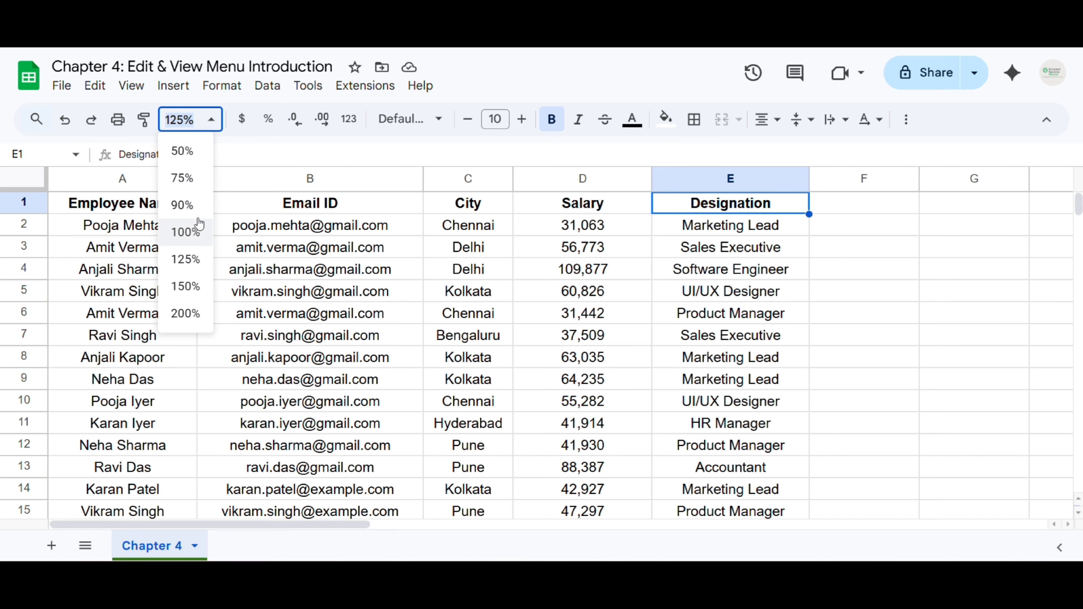
{"action": "left_click", "coordinate": [188, 233]}
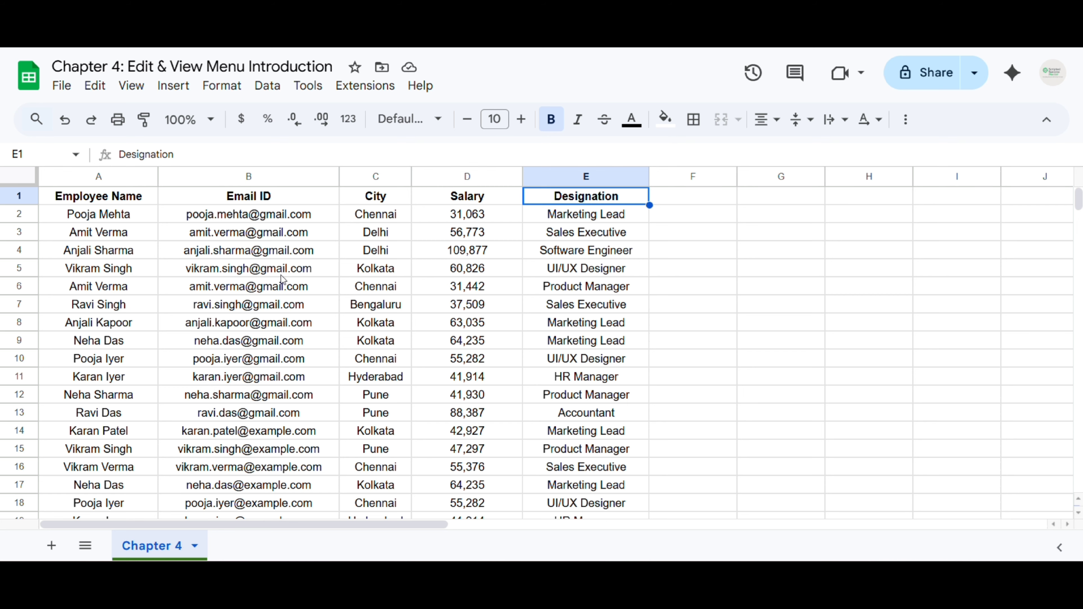
{"action": "scroll", "coordinate": [281, 275], "scroll_direction": "down", "scroll_amount": 2}
{"action": "scroll", "coordinate": [281, 276], "scroll_direction": "up", "scroll_amount": 1}
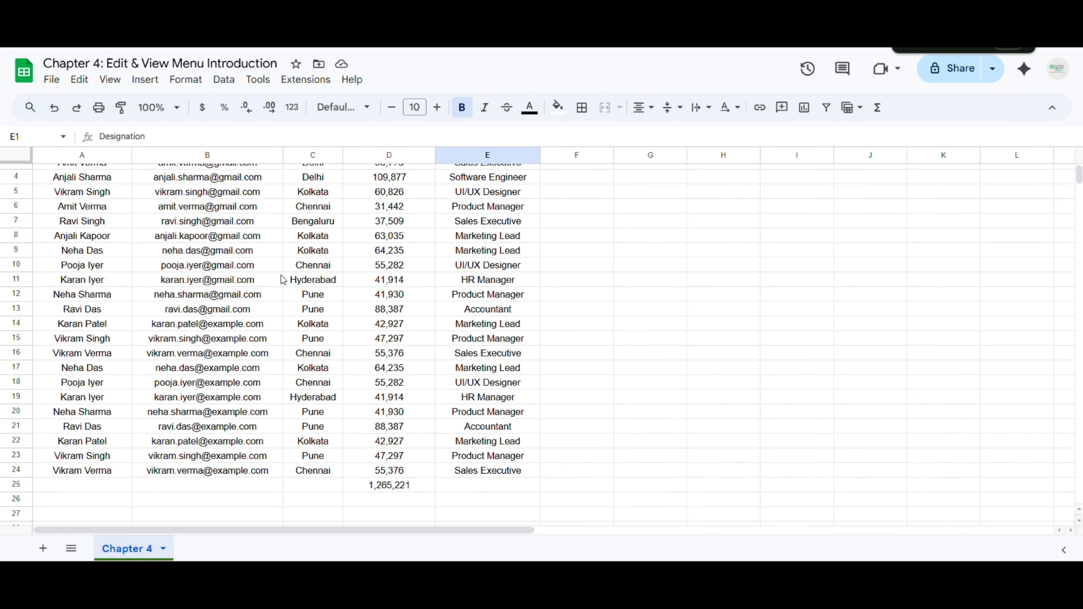
{"action": "scroll", "coordinate": [281, 280], "scroll_direction": "up", "scroll_amount": 1}
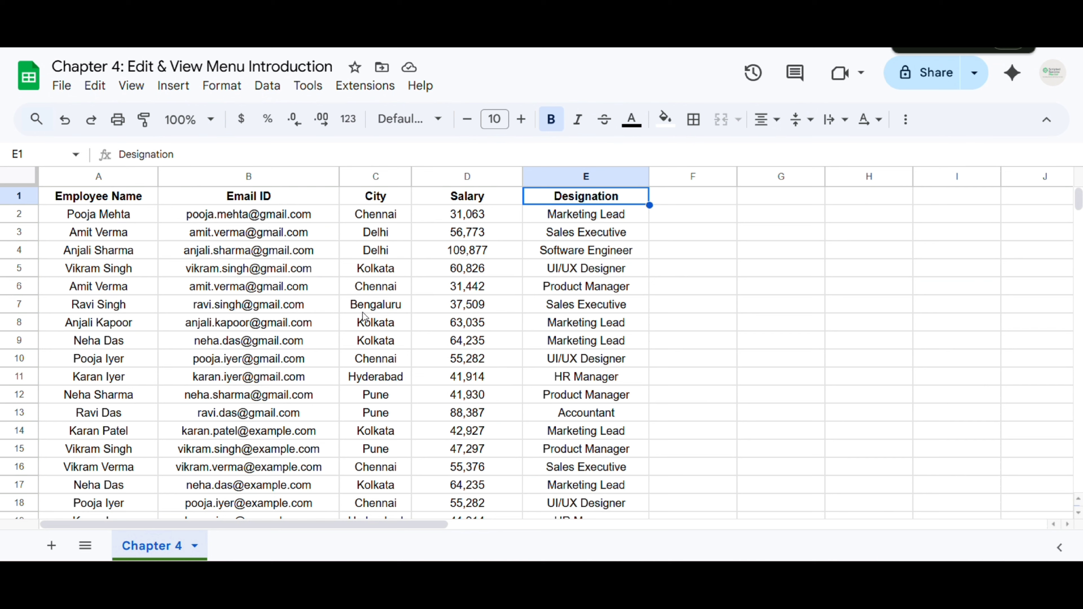
{"action": "left_click", "coordinate": [365, 273]}
{"action": "left_click", "coordinate": [125, 91]}
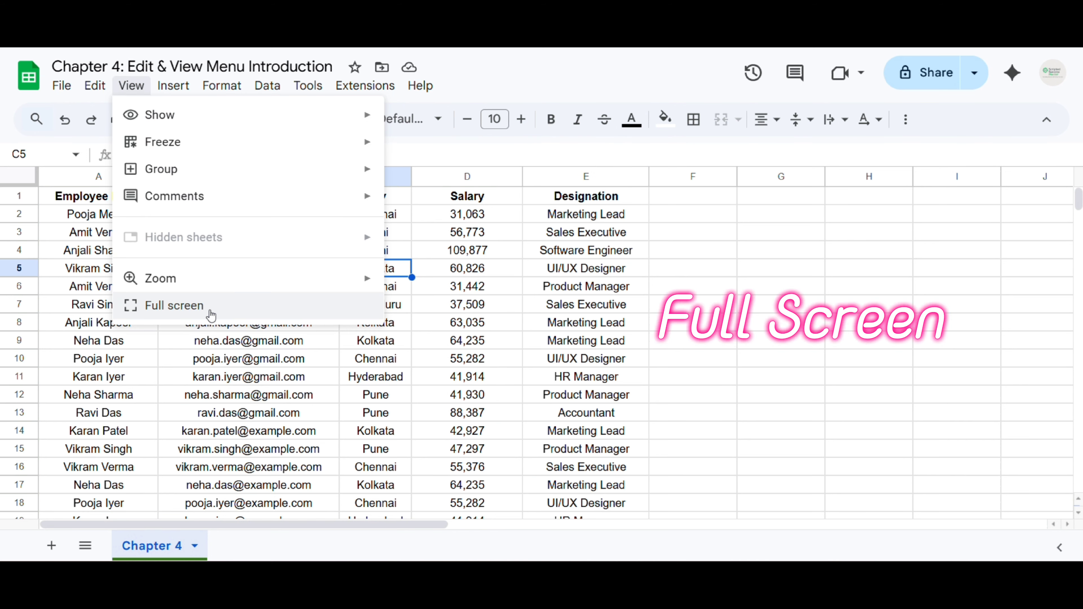
{"action": "left_click", "coordinate": [220, 315]}
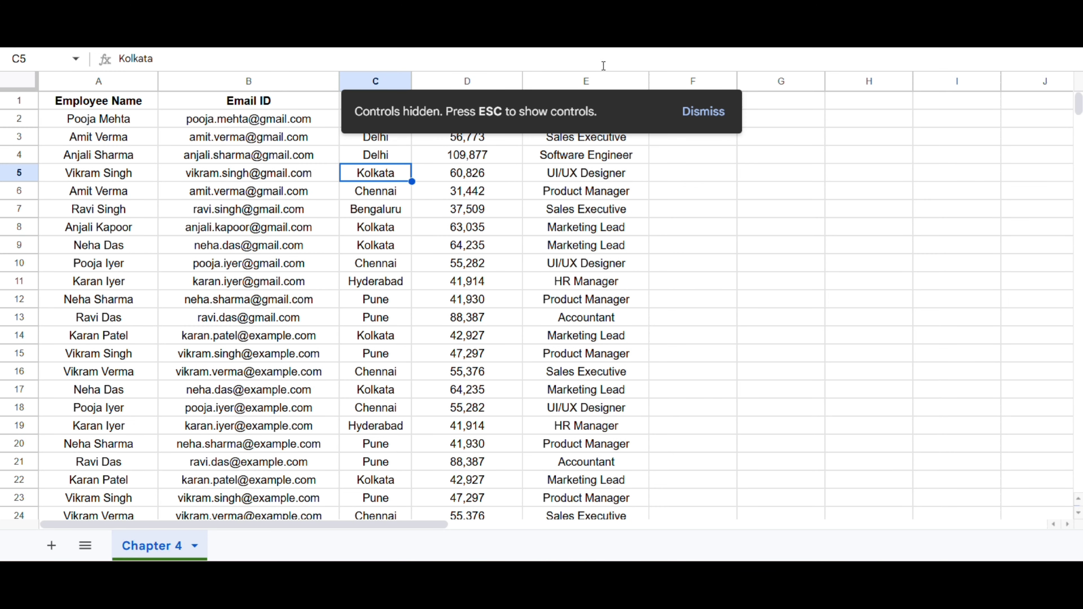
{"action": "left_click", "coordinate": [708, 112]}
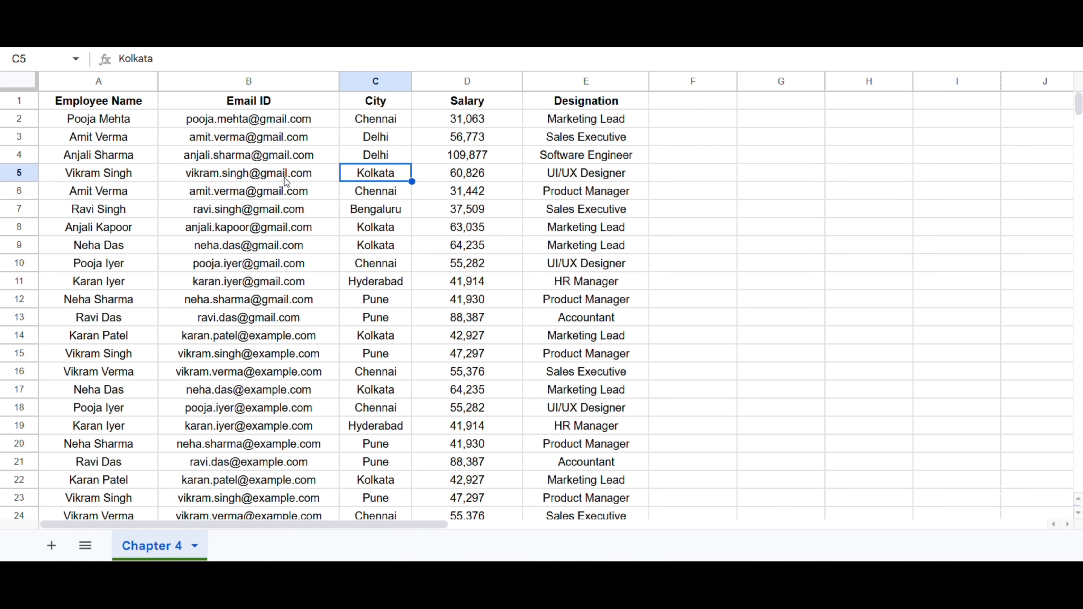
{"action": "left_click", "coordinate": [271, 160]}
{"action": "key", "text": "Escape"}
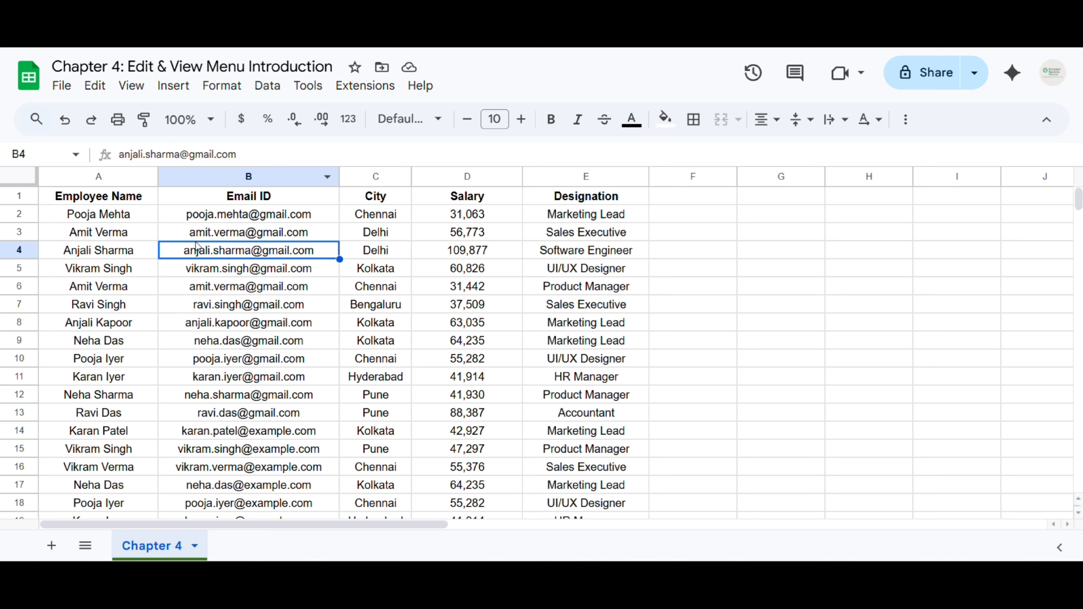
{"action": "left_click", "coordinate": [223, 202]}
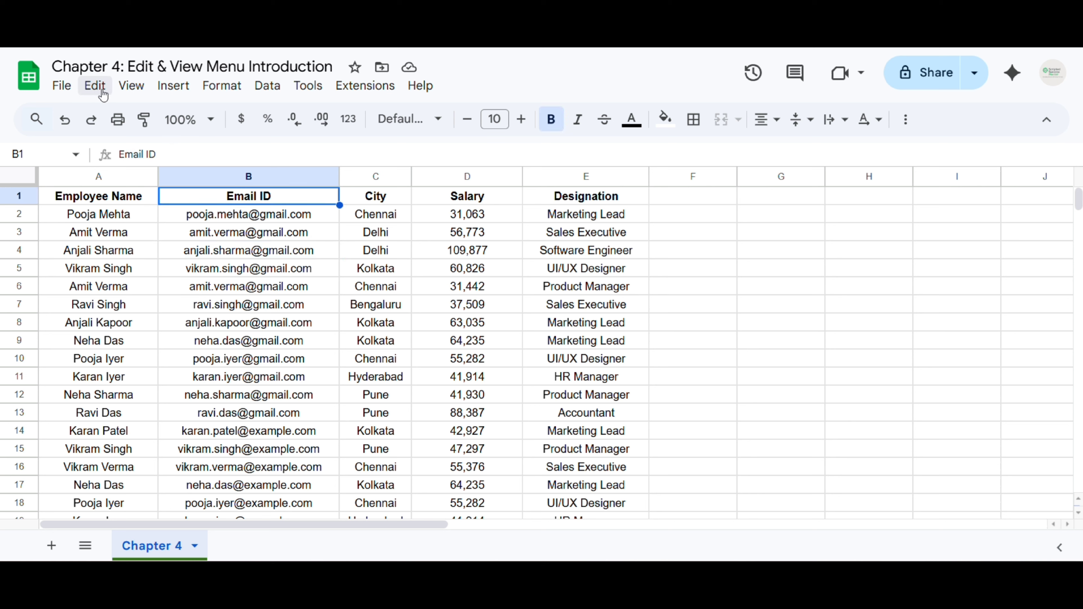